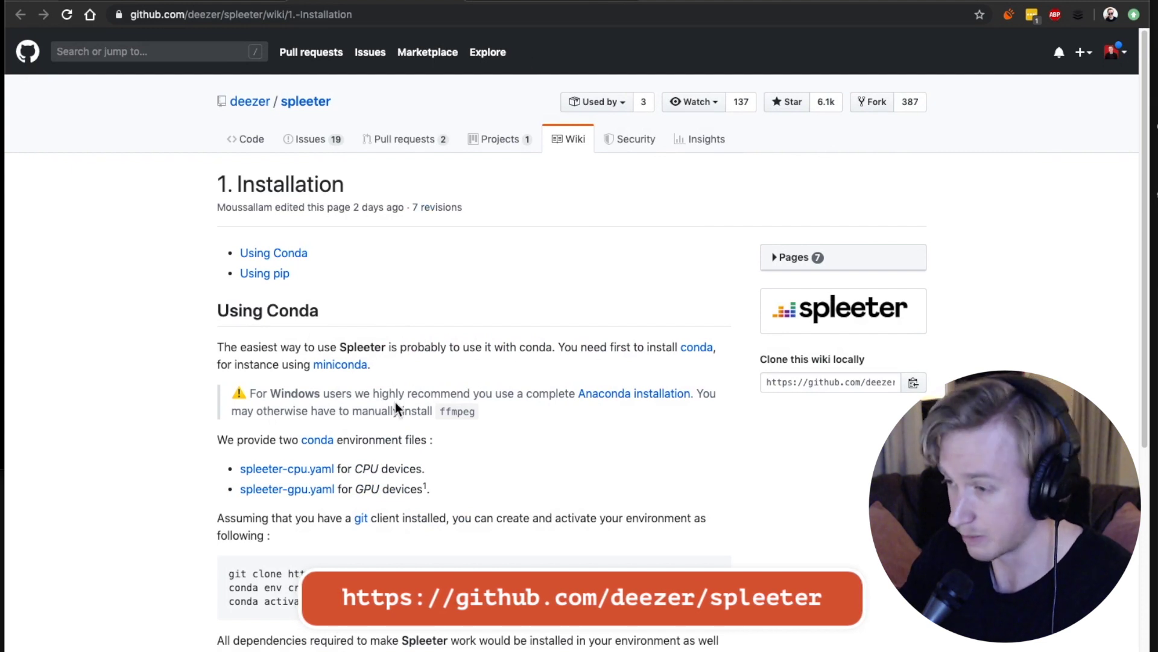
pyautogui.scroll(-1, 391, 483)
pyautogui.scroll(-2, 391, 486)
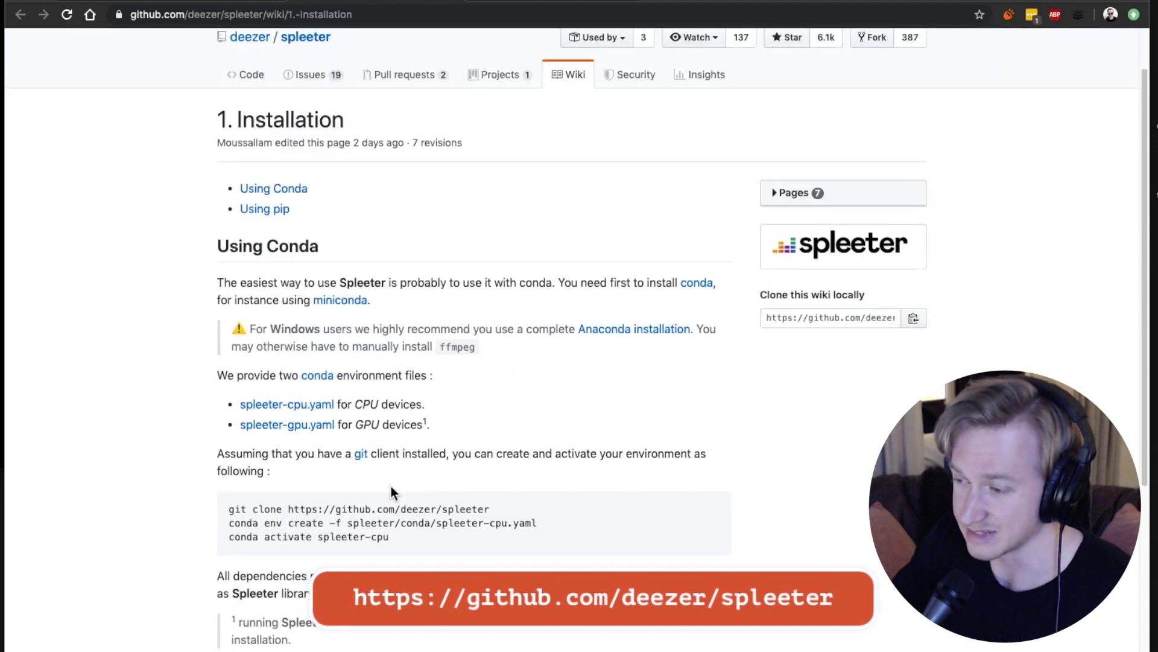
pyautogui.scroll(-1, 391, 486)
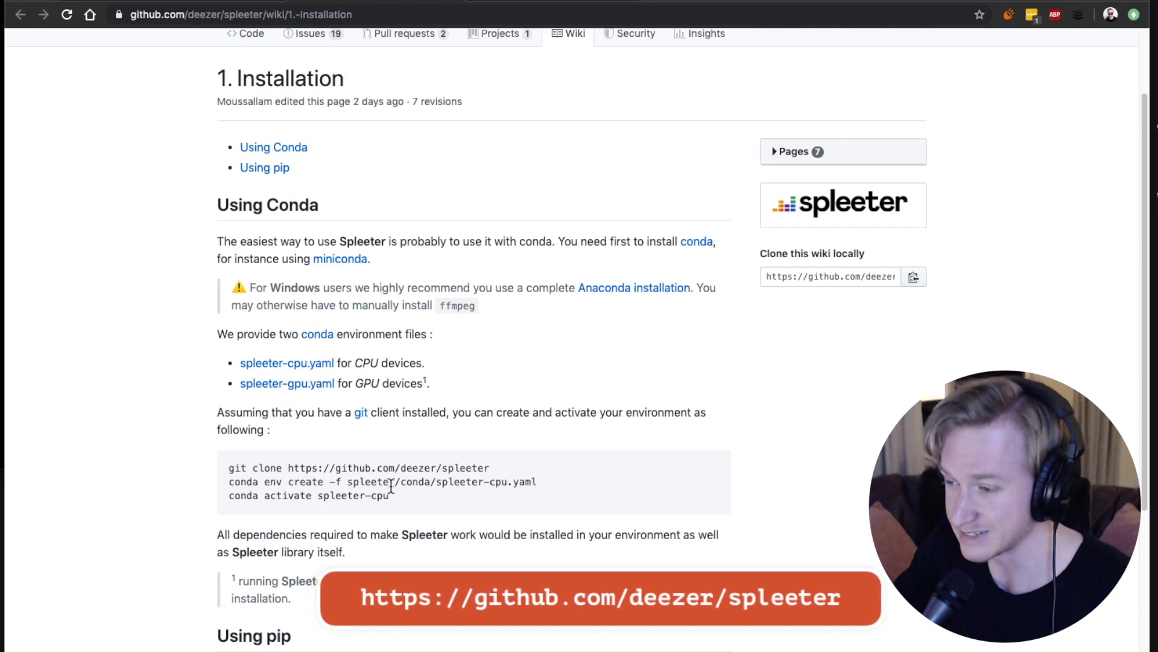
pyautogui.scroll(-3, 391, 486)
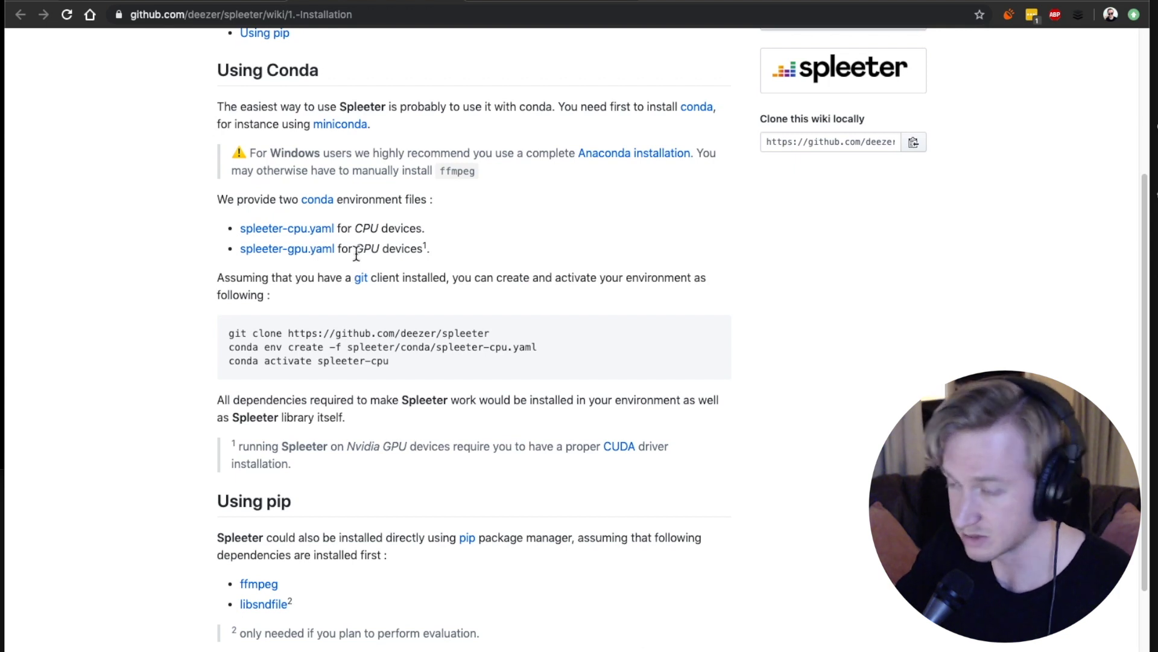
pyautogui.scroll(5, 354, 265)
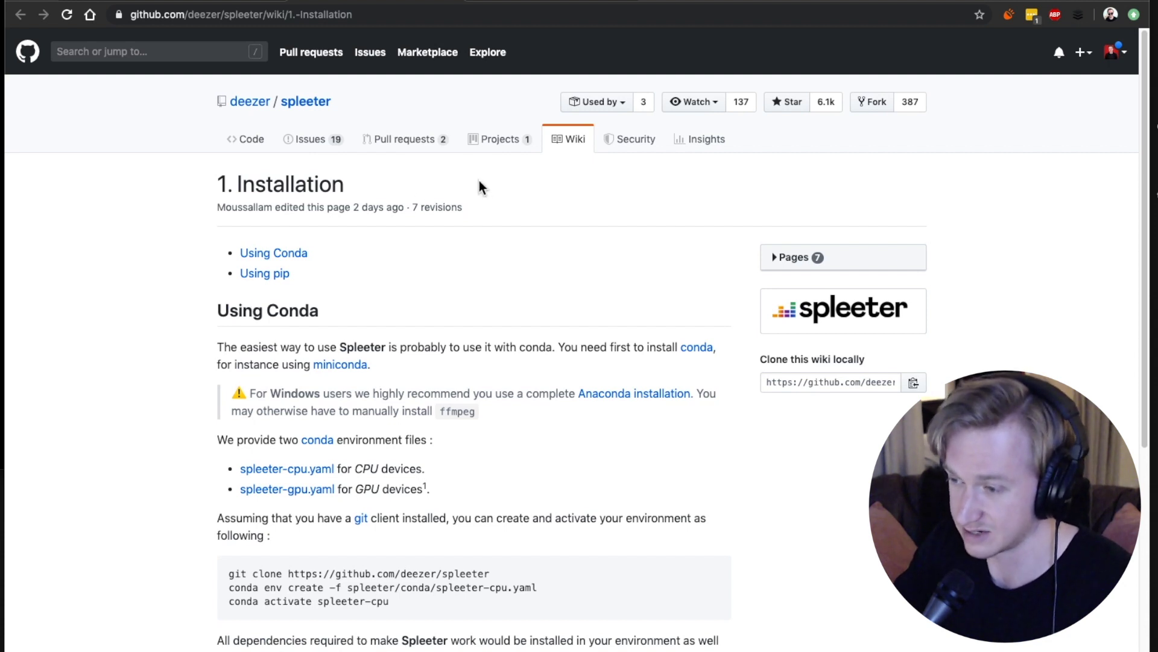
# Step: Open the wiki's '2. Getting started' page, then hide Chrome to reveal the terminal and Finder
pyautogui.click(697, 6)
pyautogui.scroll(5, 388, 453)
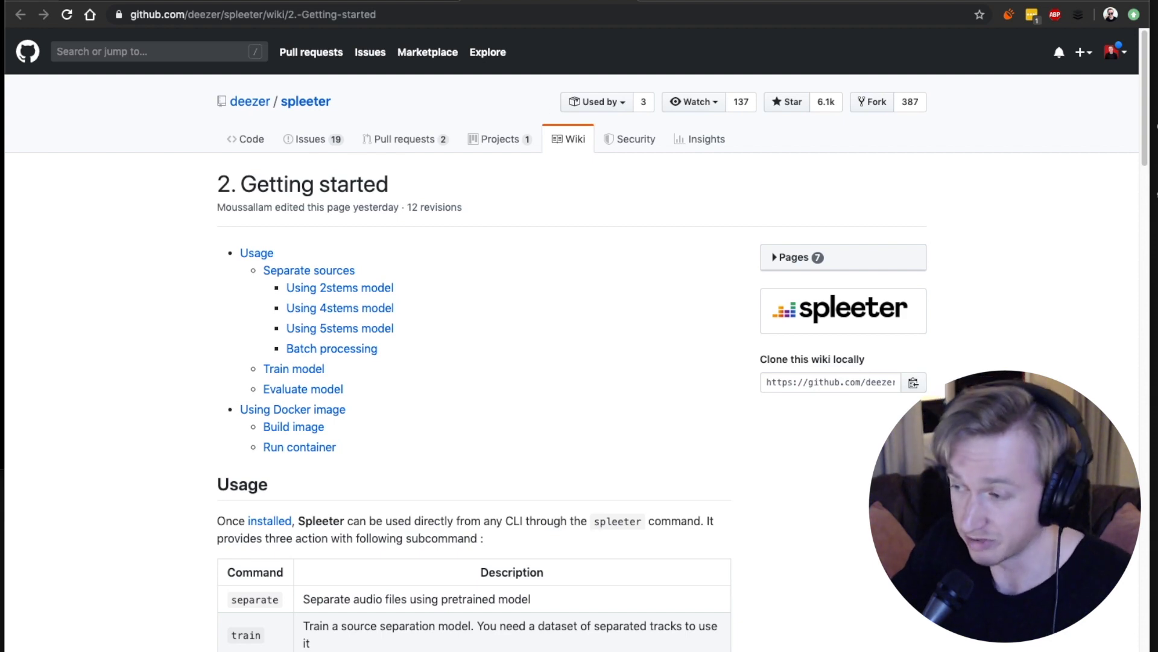
pyautogui.press('super+w')
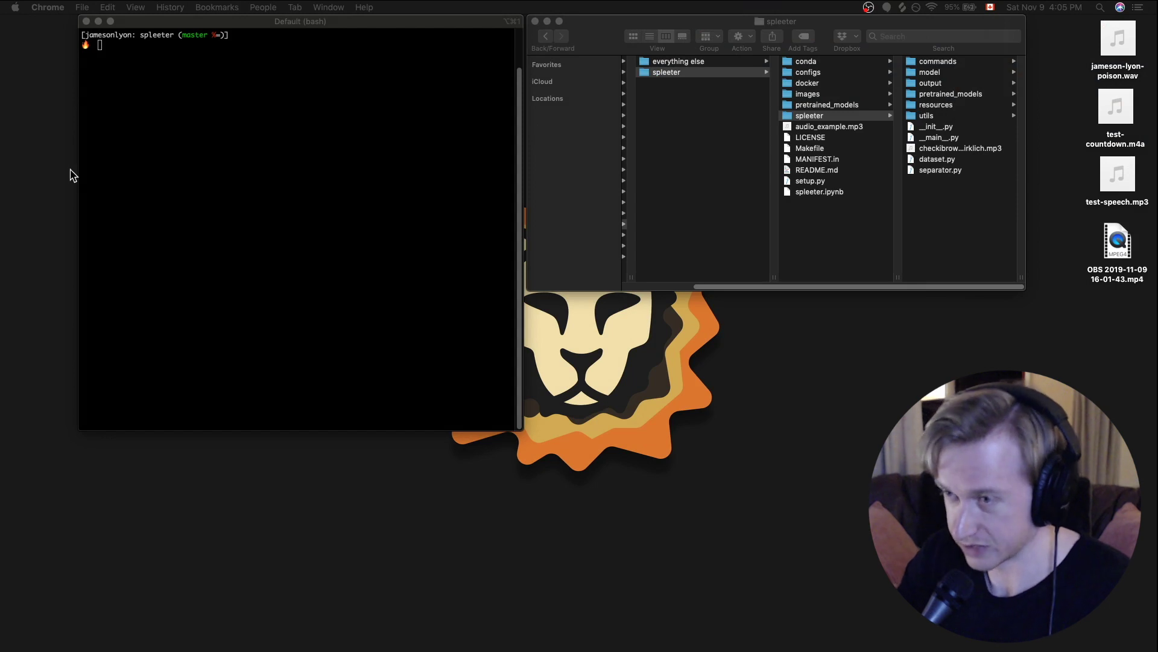
# Step: In the terminal, run cd spleeter followed by conda activate spleeter-cpu
pyautogui.click(166, 74)
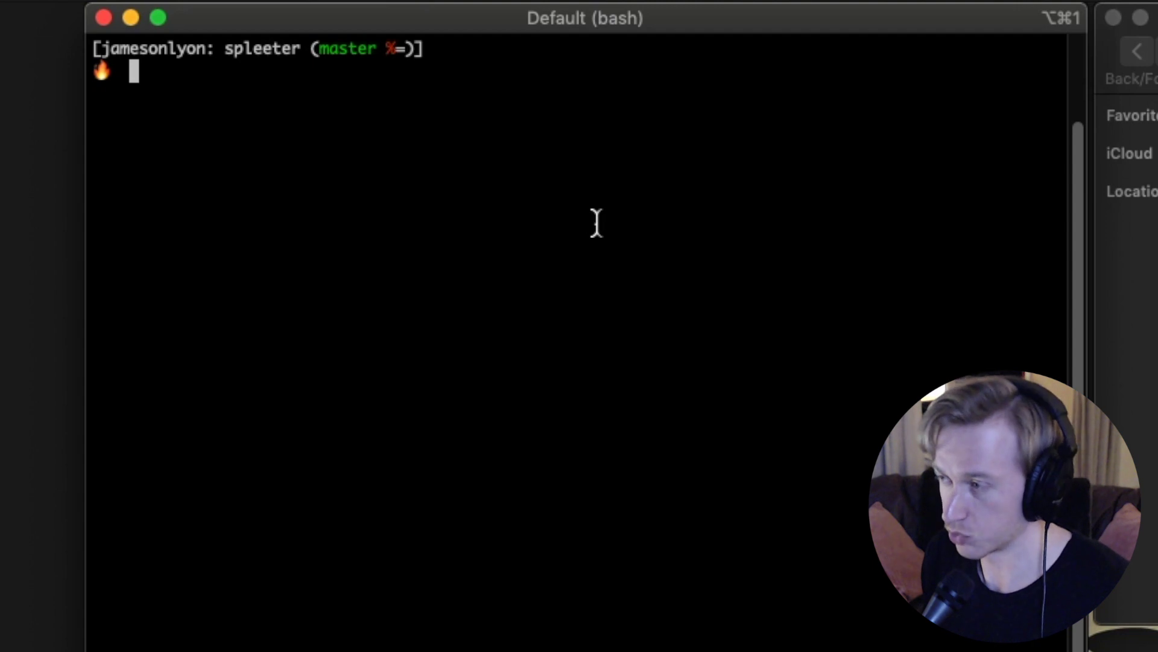
pyautogui.write('cd spleeter')
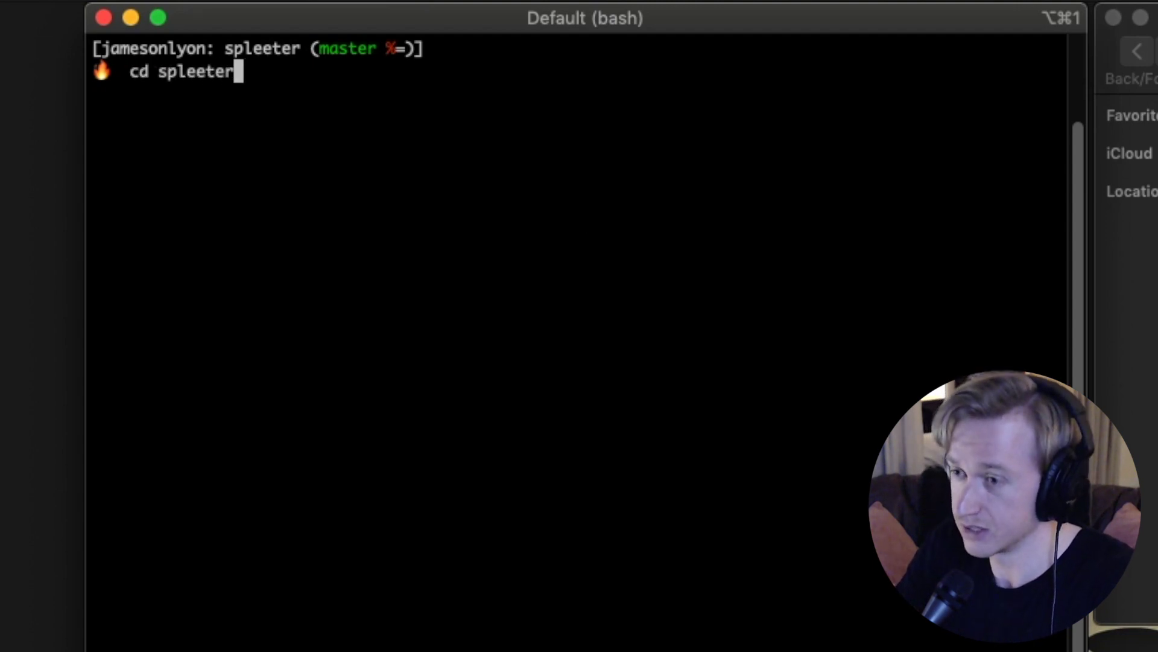
pyautogui.press('Return')
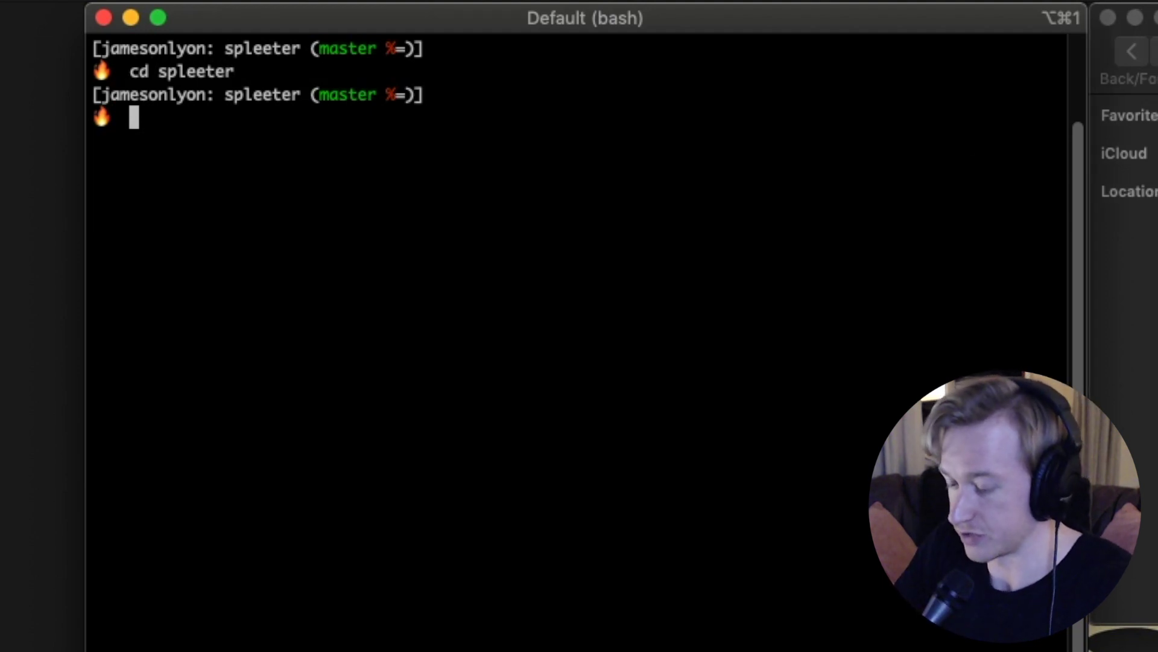
pyautogui.write('conda ac')
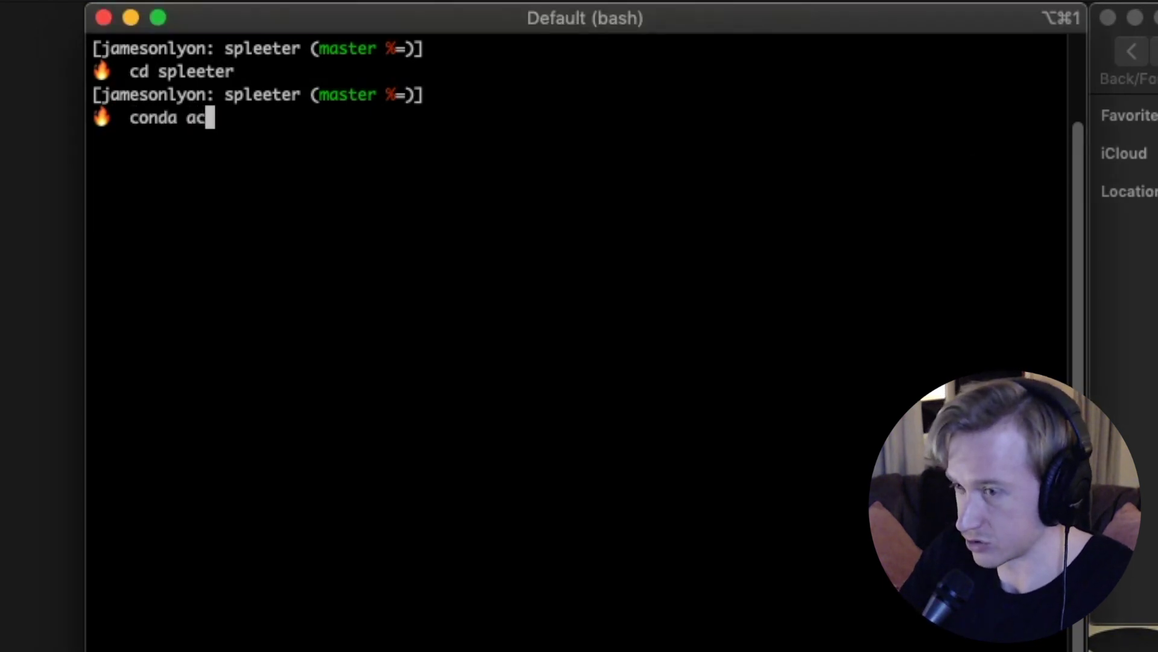
pyautogui.write('tivate spleeter-')
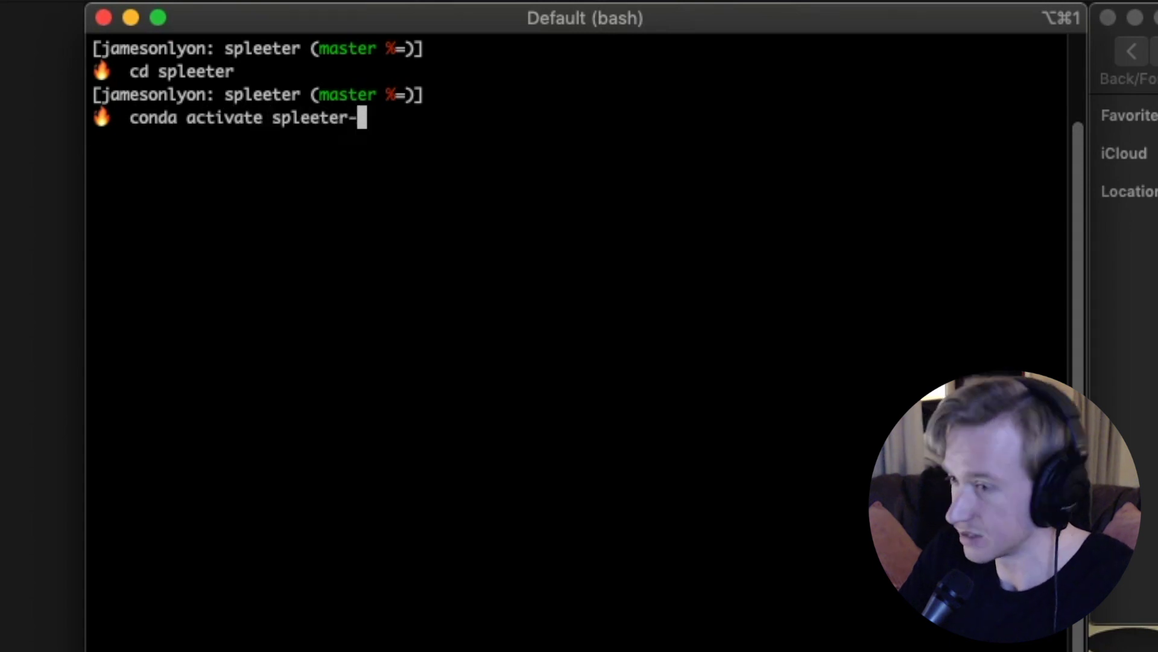
pyautogui.write('cpu')
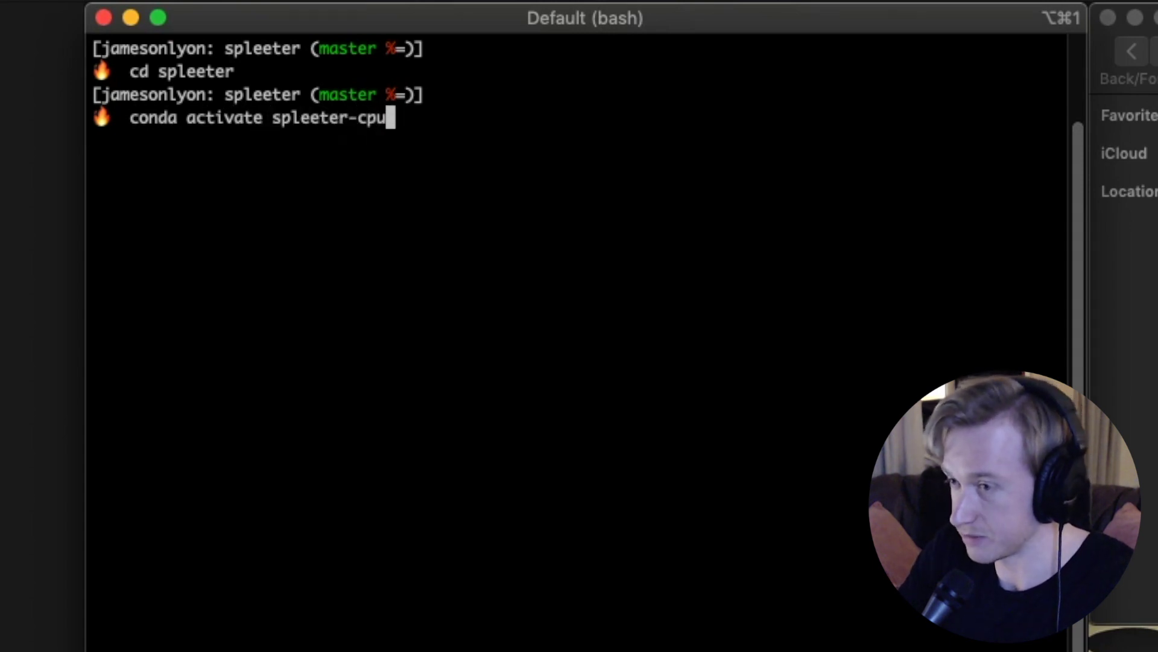
pyautogui.press('Return')
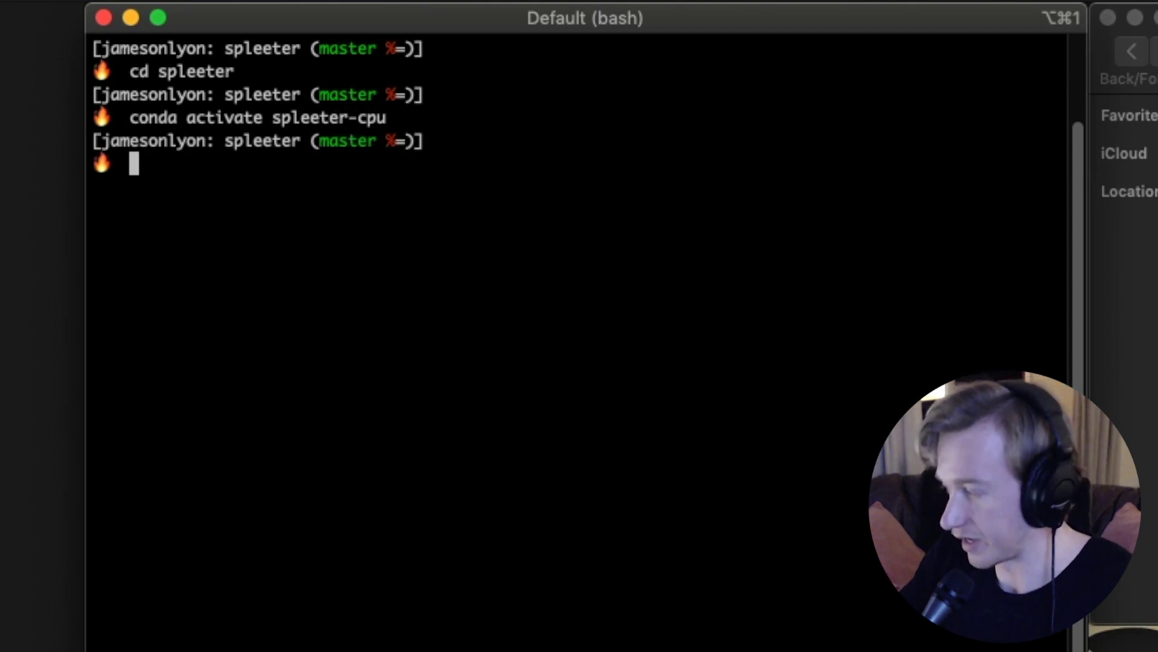
# Step: Enter 'spleeter separate -i ~/Desktop/jameson-lyon-poison.wav' using Tab completion for the file name
pyautogui.press('super+Tab')
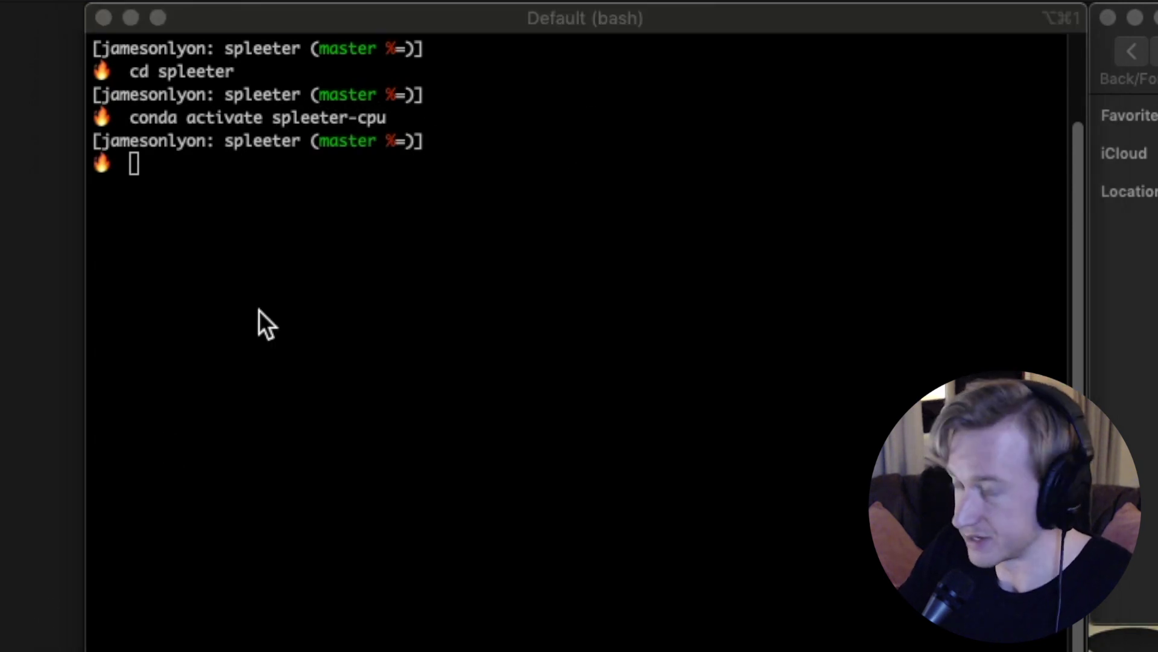
pyautogui.click(260, 288)
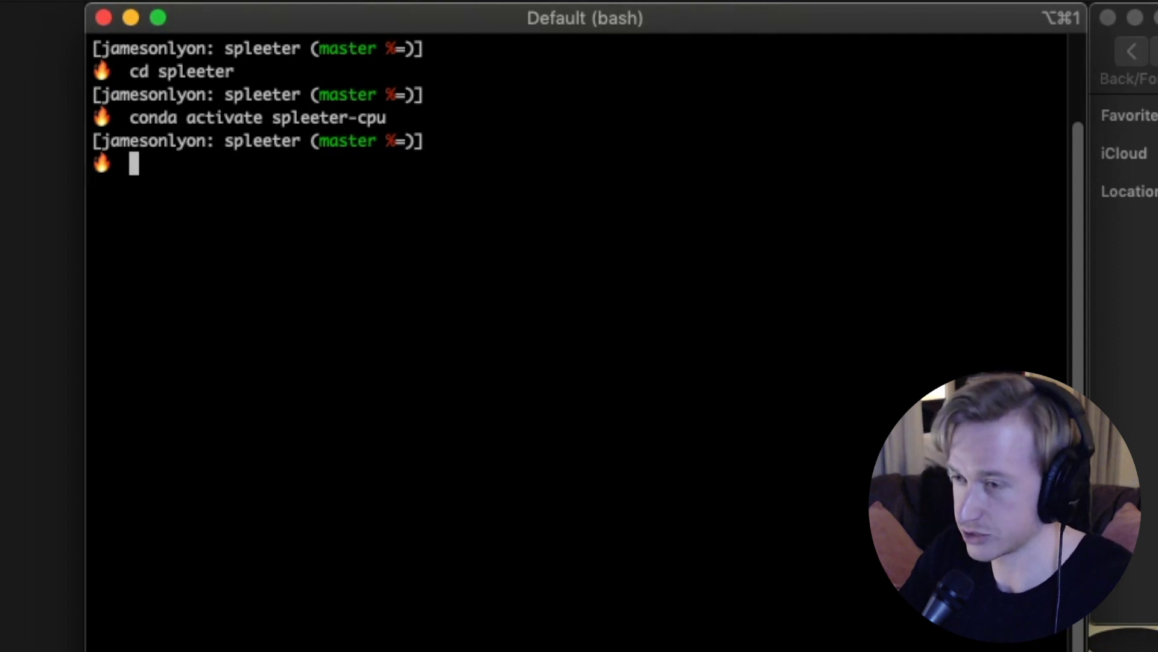
pyautogui.write('spleet')
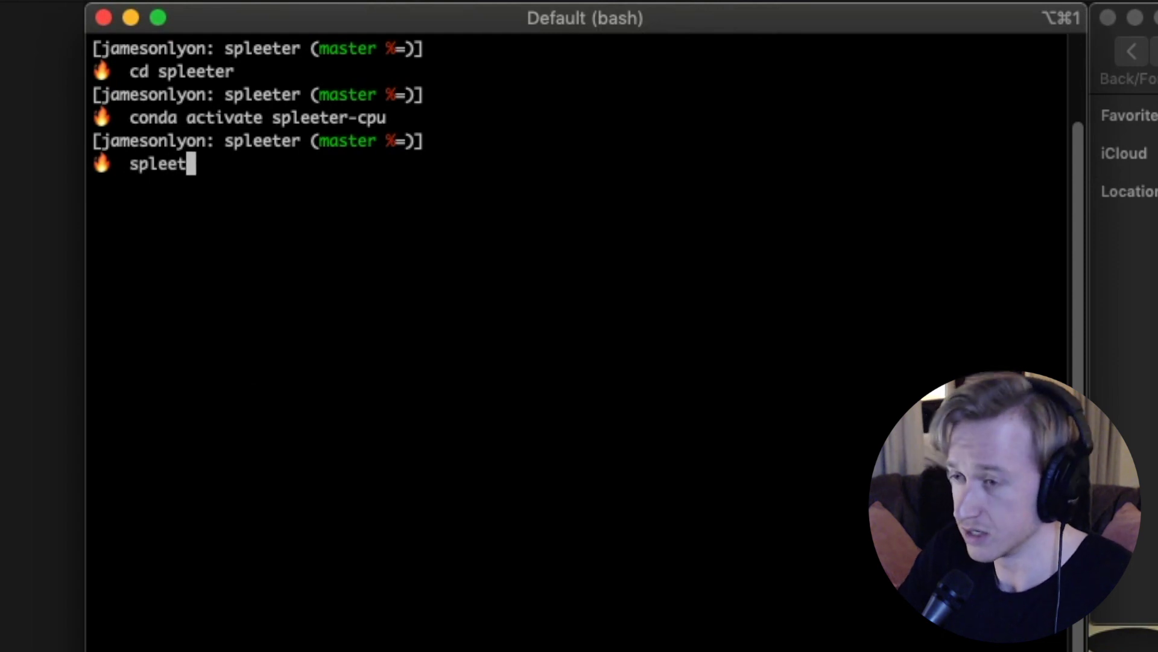
pyautogui.write('er separate -')
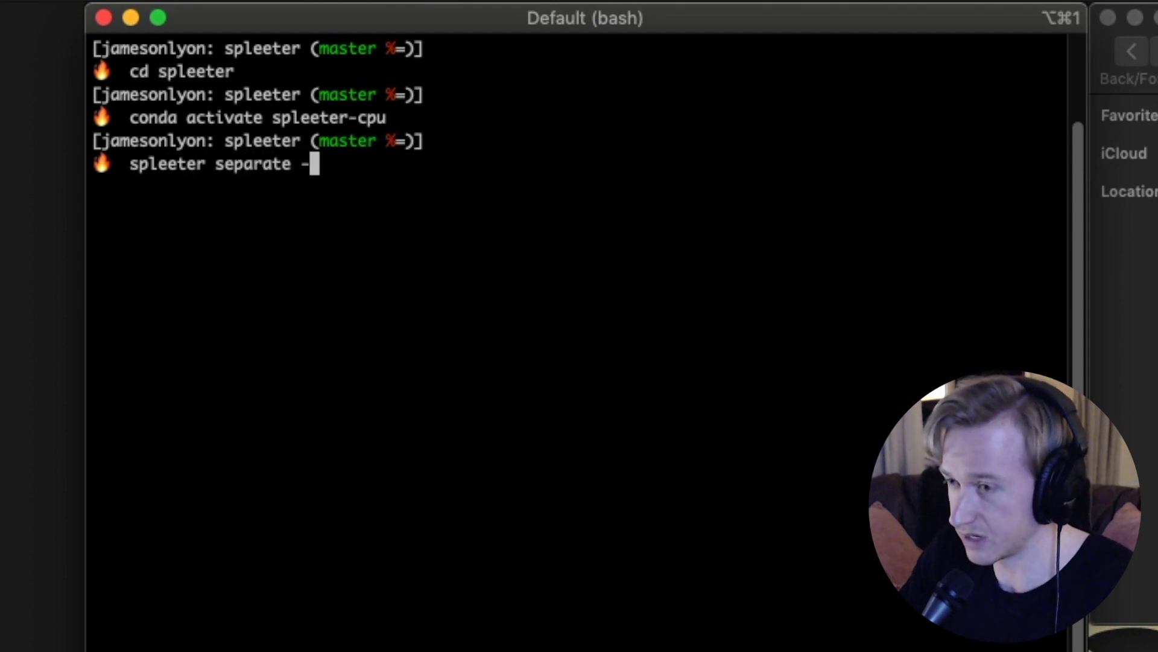
pyautogui.write('i ')
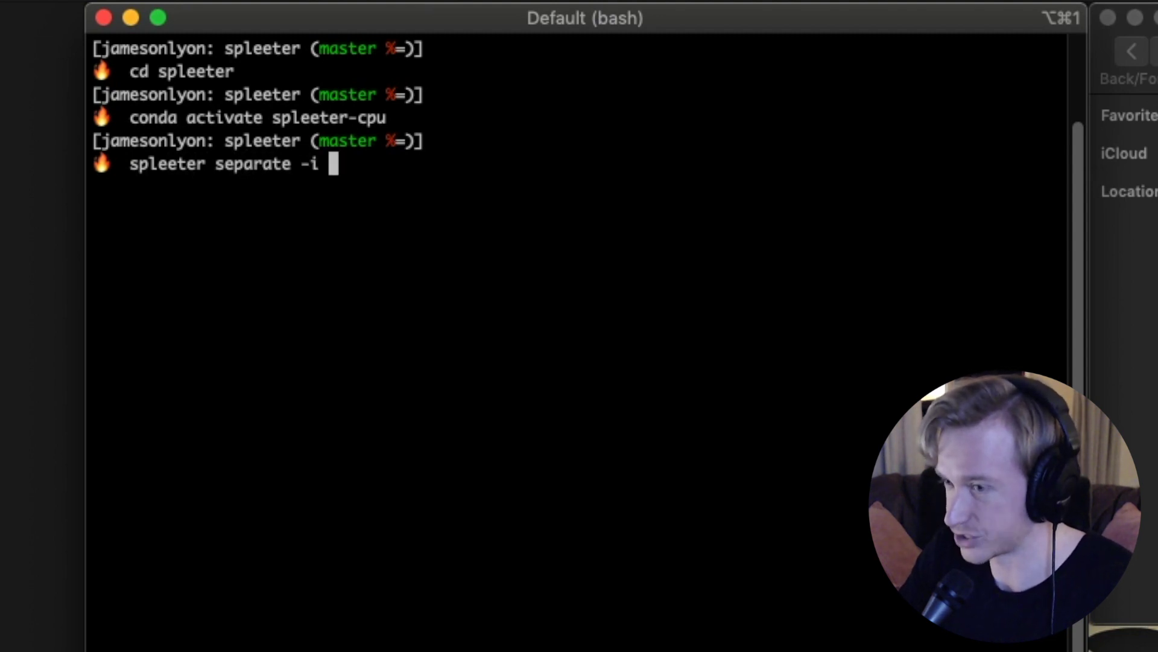
pyautogui.write('~/')
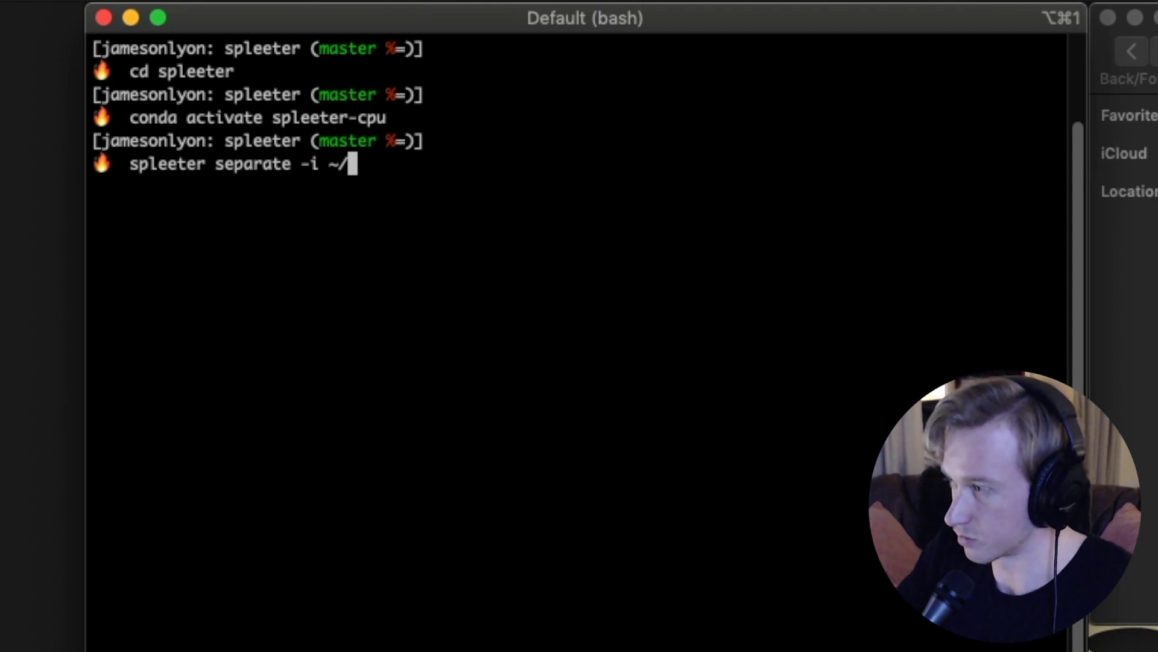
pyautogui.press('super+Tab')
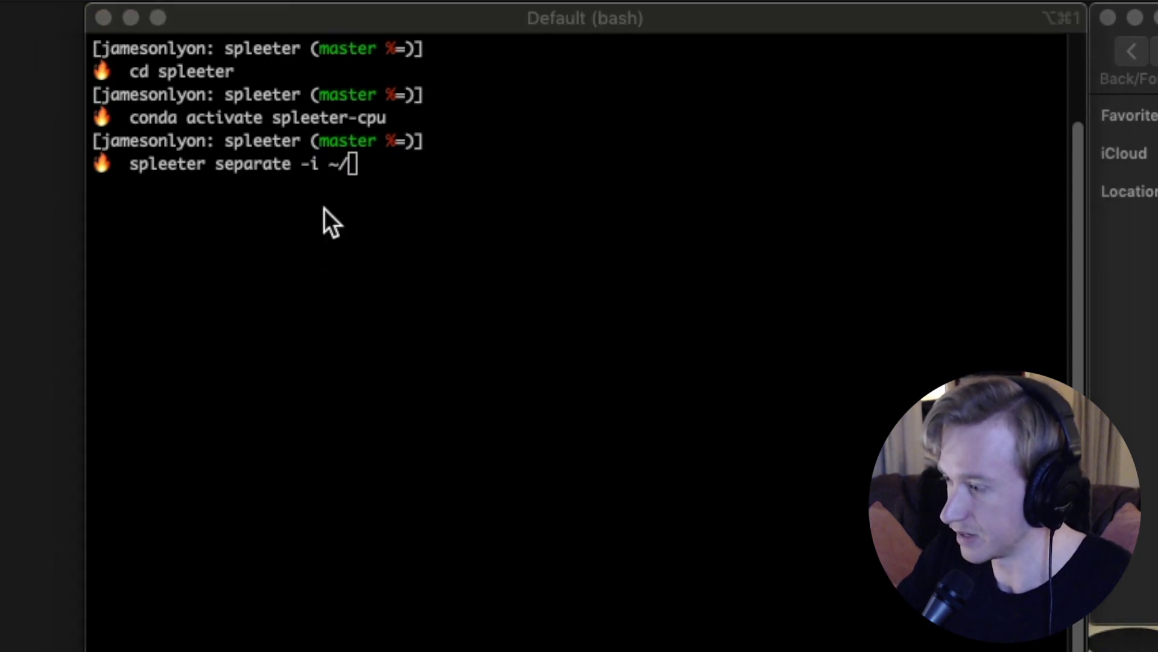
pyautogui.press('super+Tab')
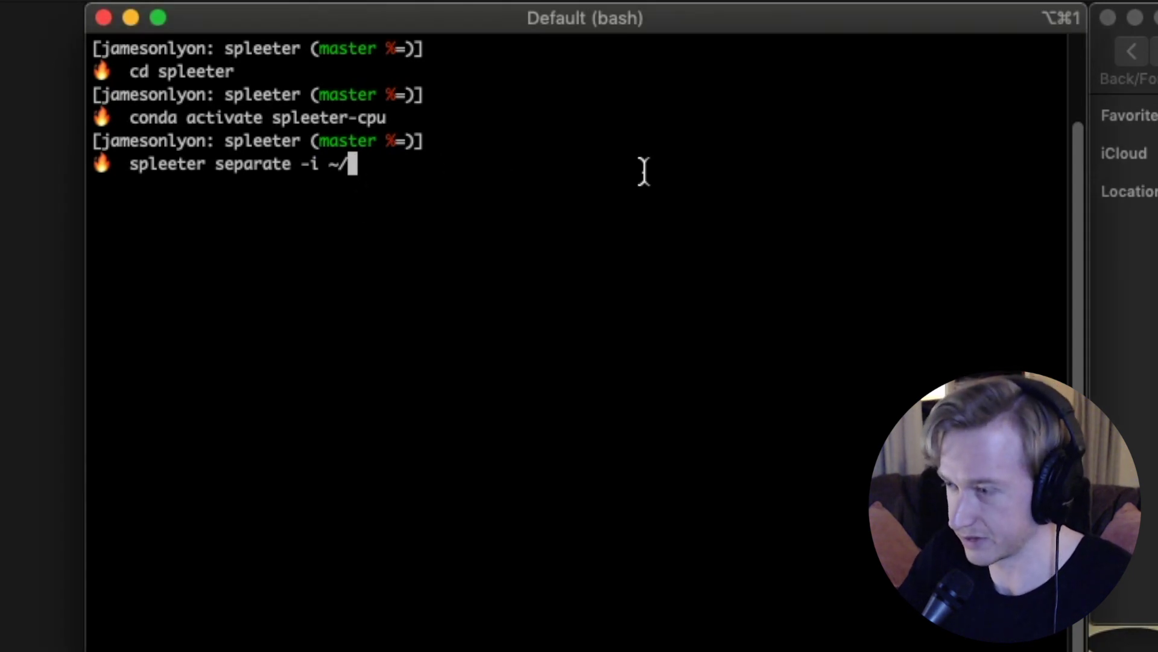
pyautogui.write('Desktop/')
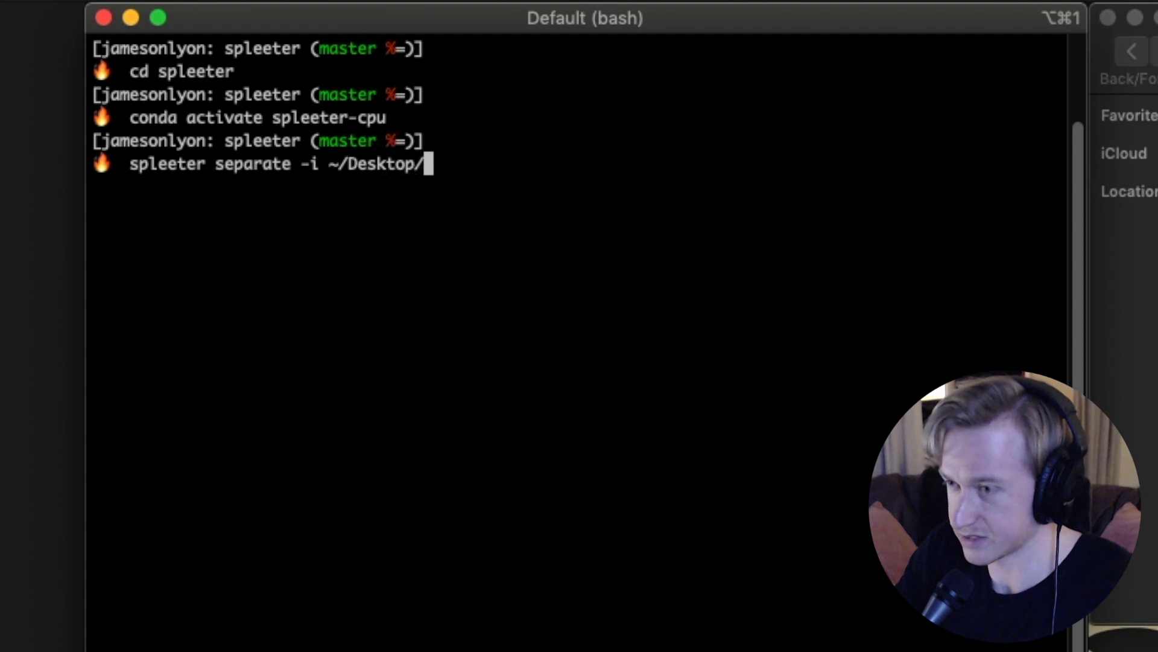
pyautogui.write('jameson0')
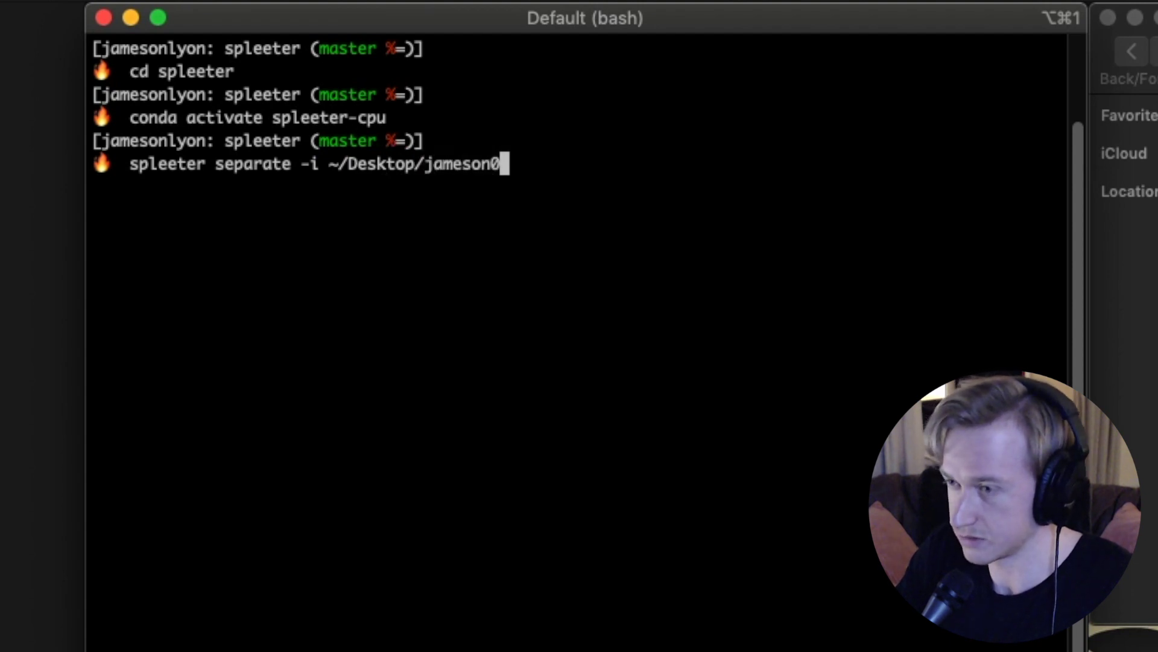
pyautogui.press('BackSpace')
pyautogui.write('-lyon-poison')
pyautogui.press('Tab')
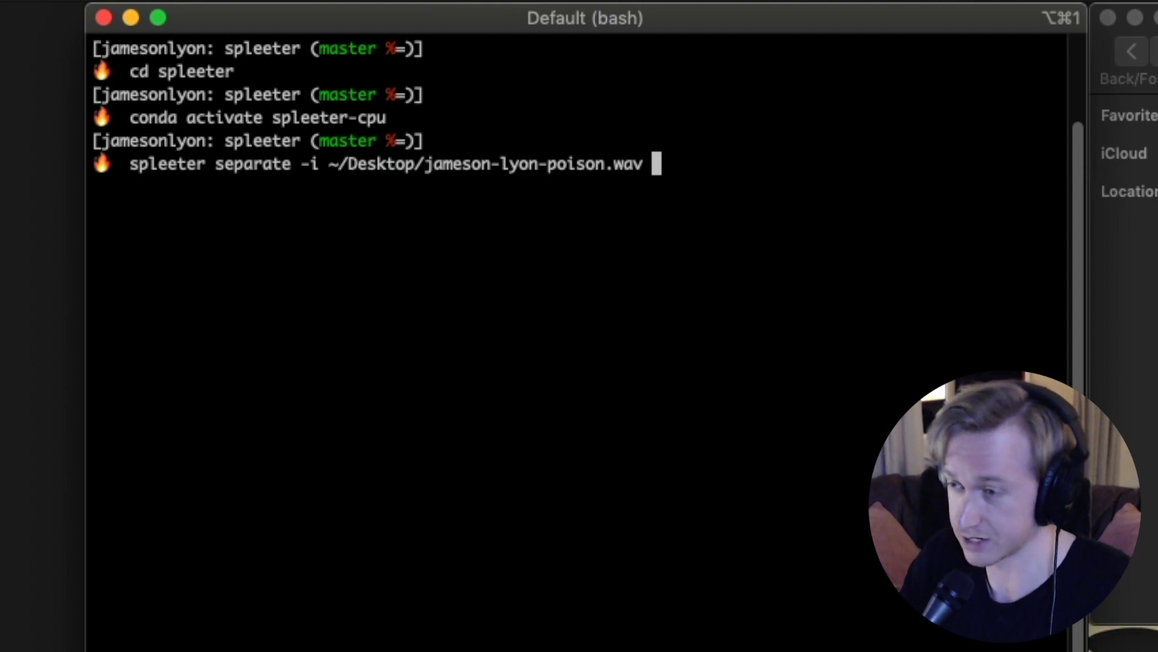
# Step: Add the output path '-o ~/Desktop/' and run the separation
pyautogui.write('-')
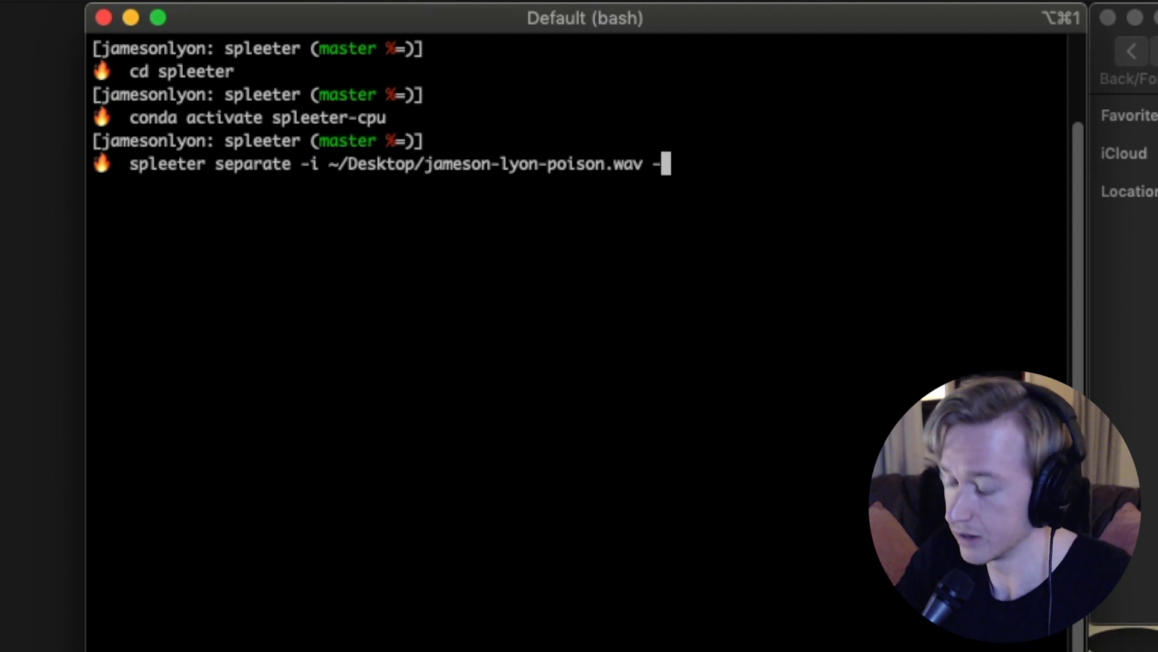
pyautogui.write('o')
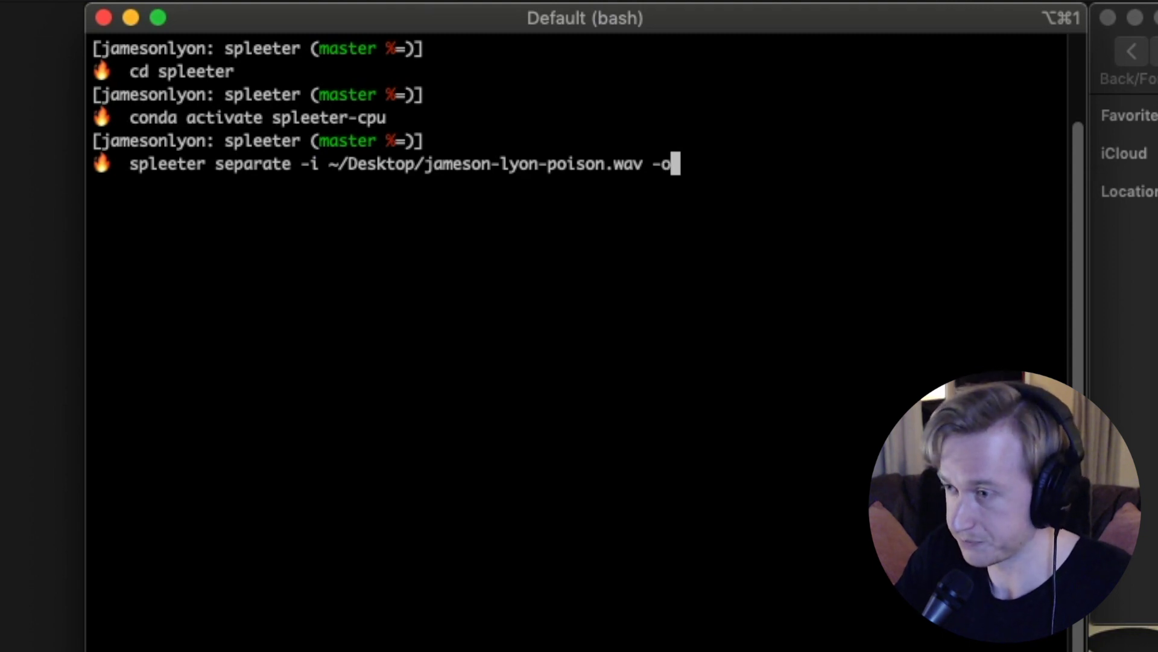
pyautogui.write(' ~Des')
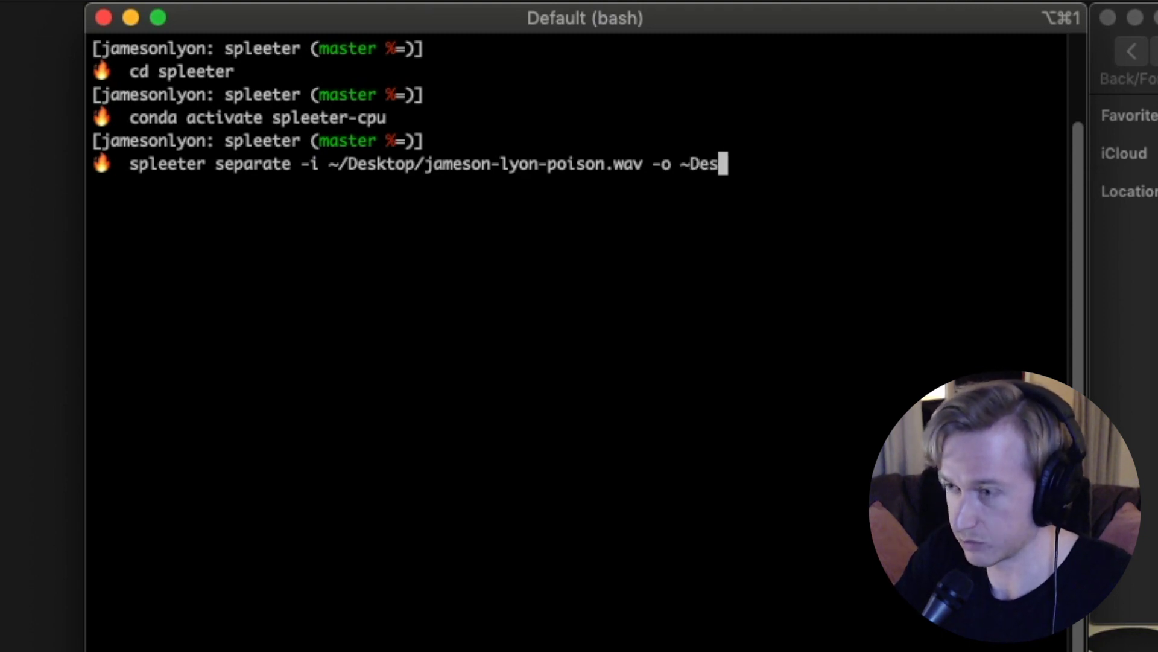
pyautogui.press('BackSpace')
pyautogui.press('BackSpace')
pyautogui.press('BackSpace')
pyautogui.write('/Desktop/')
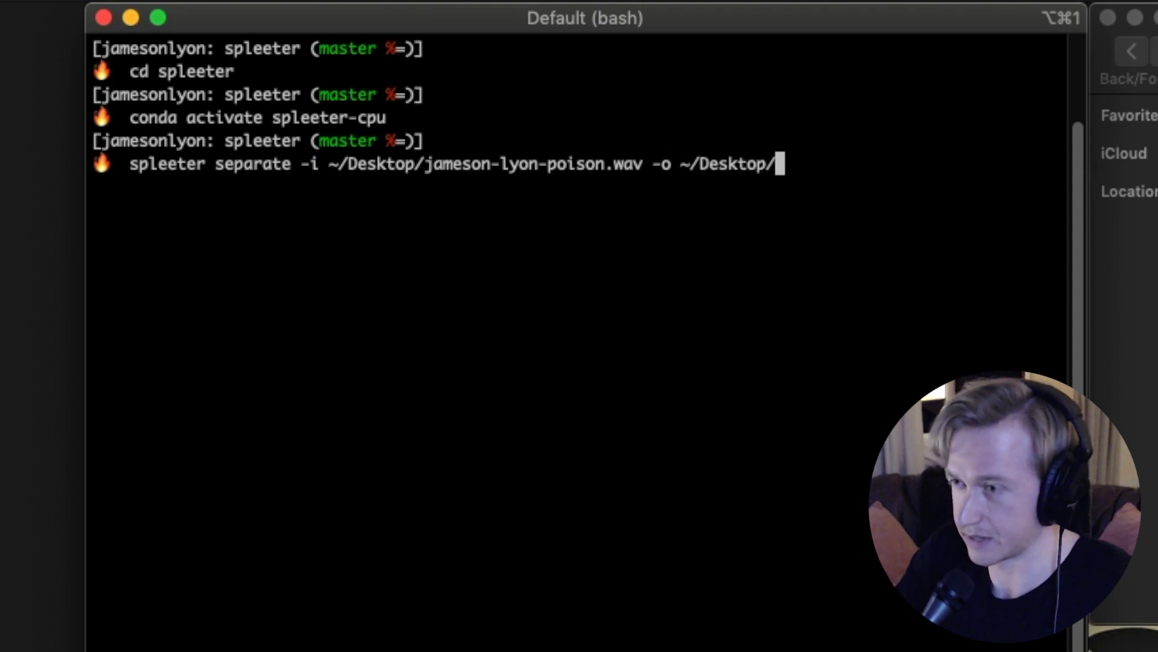
pyautogui.press('Return')
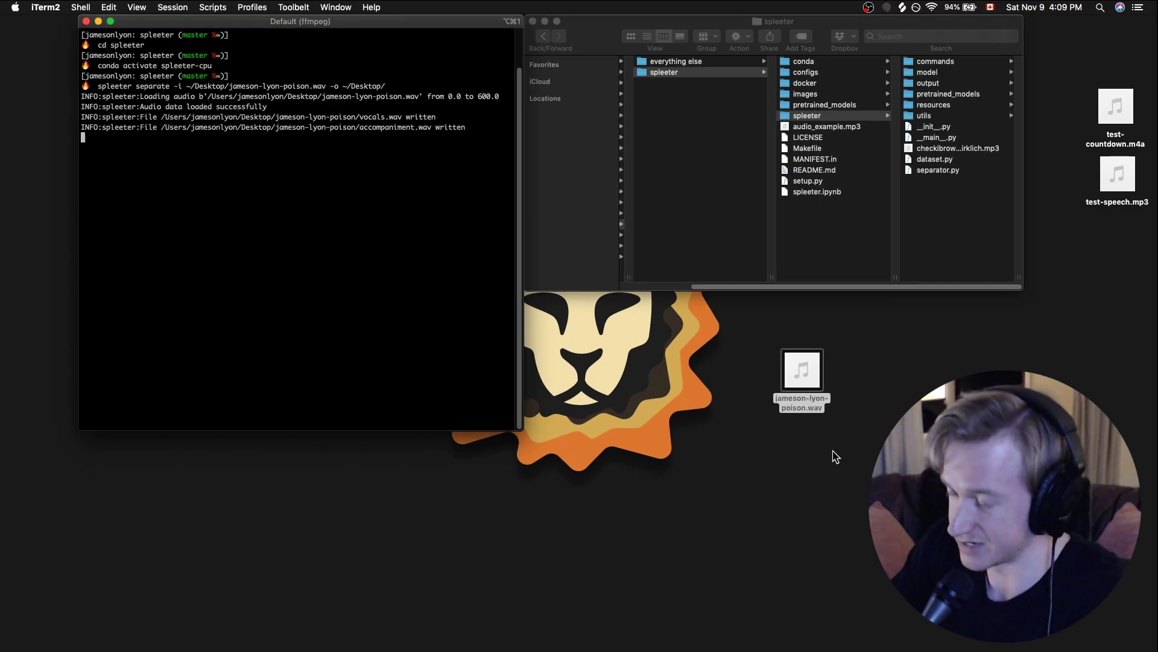
# Step: Preview the original jameson-lyon-poison.wav in Quick Look, pausing at 00:16 before closing it
pyautogui.moveTo(802, 371); pyautogui.dragTo(689, 383)
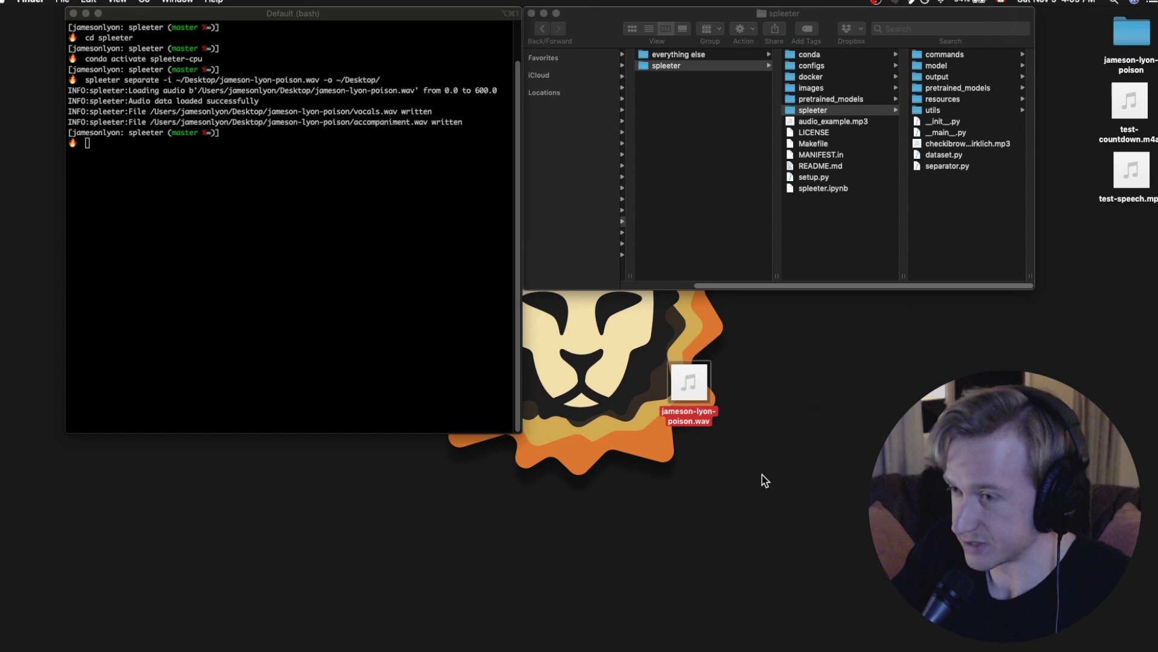
pyautogui.press('space')
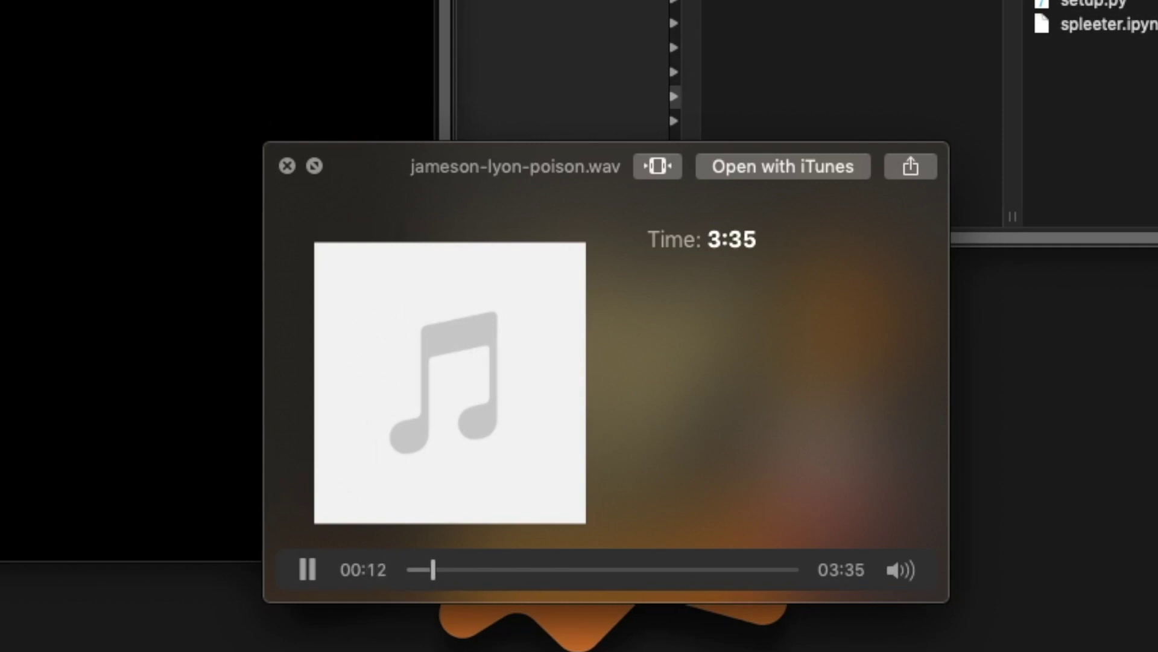
pyautogui.click(307, 569)
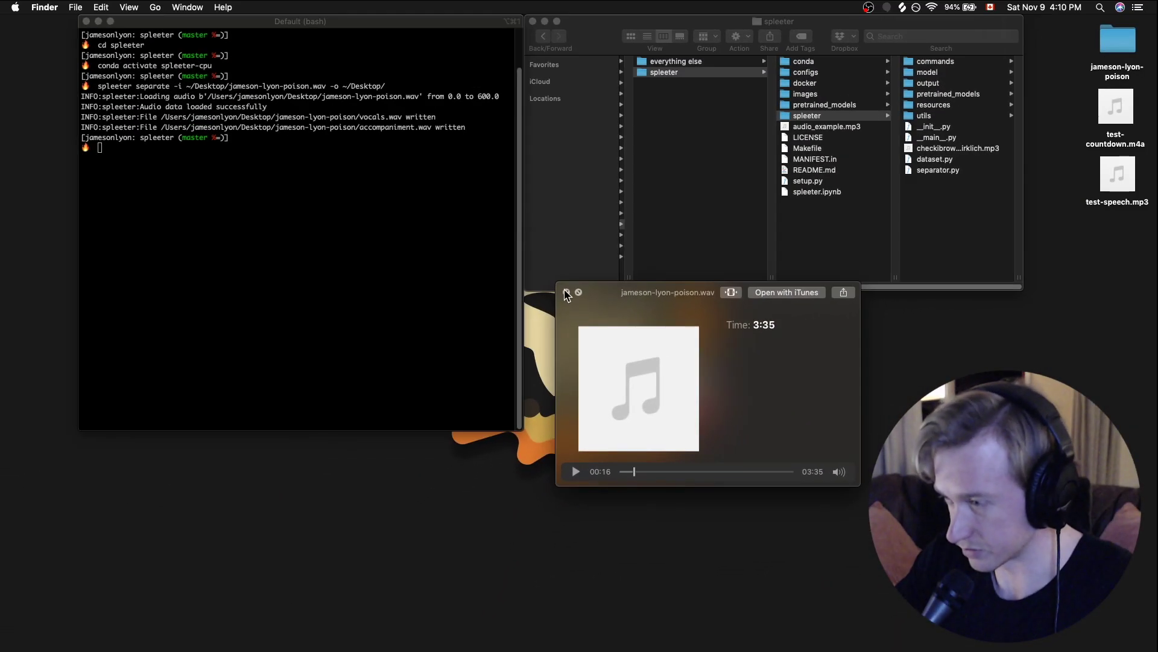
pyautogui.click(560, 277)
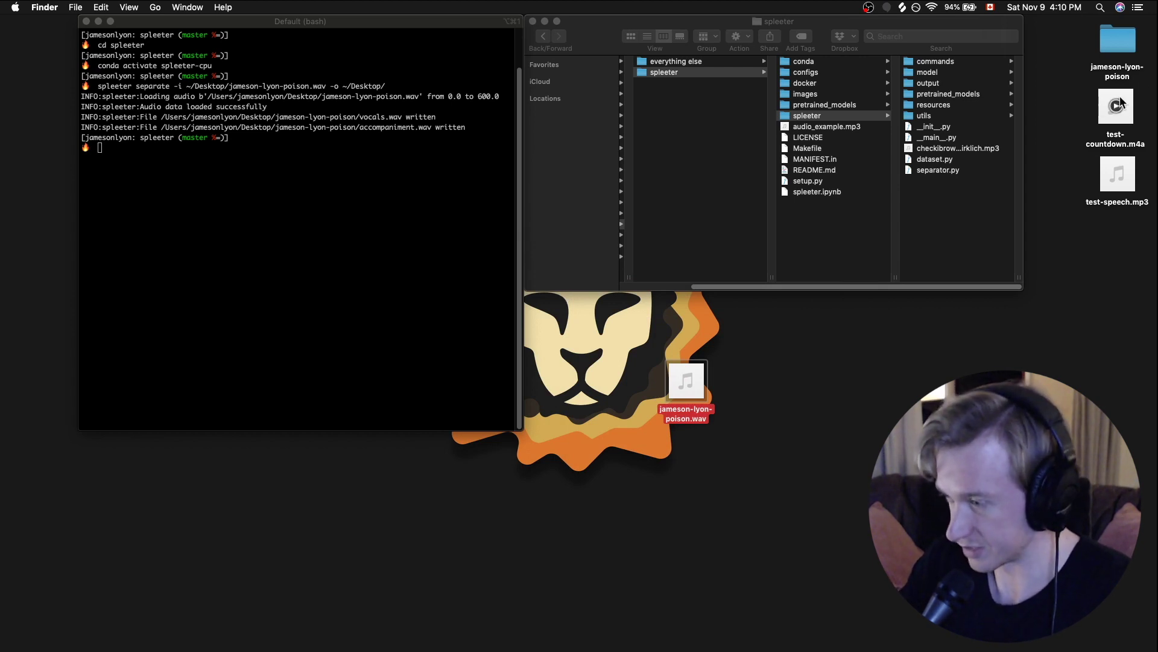
# Step: Separate the folder and WAV icons, open the jameson-lyon-poison folder and select accompaniment.wav
pyautogui.moveTo(1106, 45); pyautogui.dragTo(778, 390)
pyautogui.moveTo(686, 380); pyautogui.dragTo(1110, 246)
pyautogui.doubleClick(787, 383)
pyautogui.moveTo(594, 27); pyautogui.dragTo(593, 310)
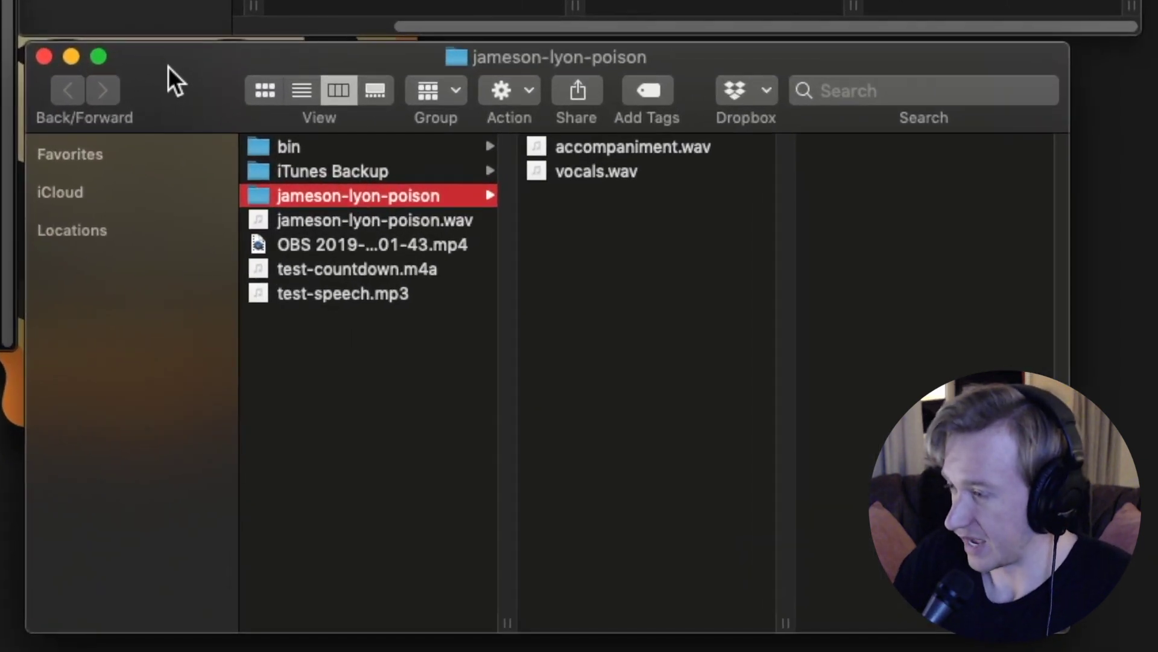
pyautogui.click(640, 146)
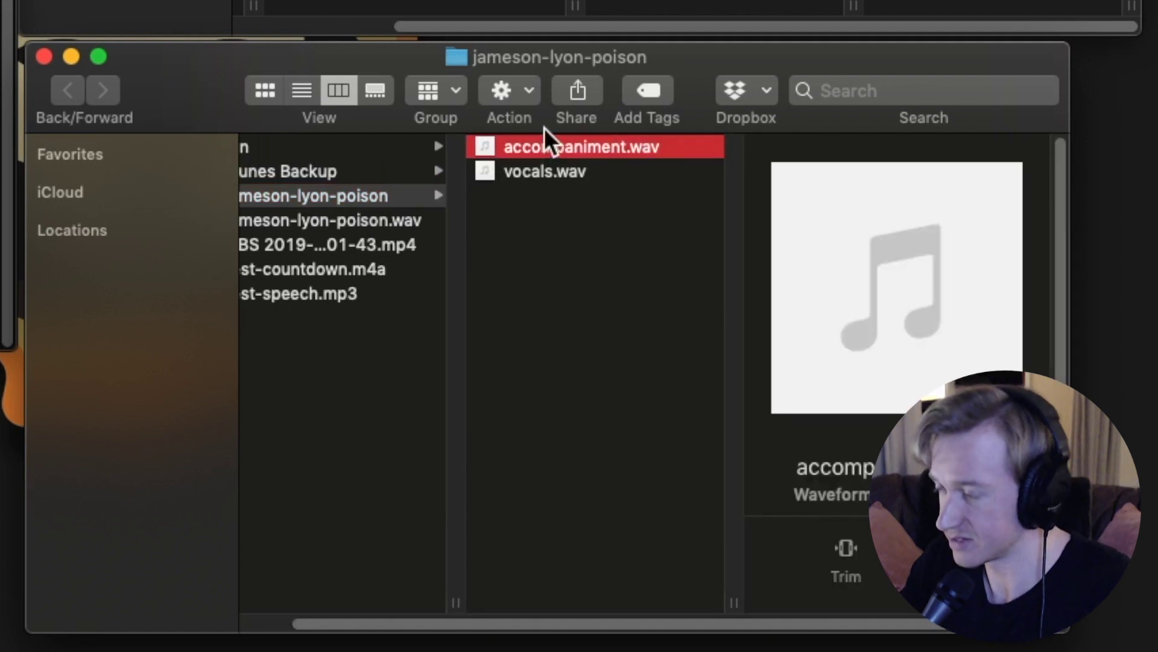
pyautogui.press('space')
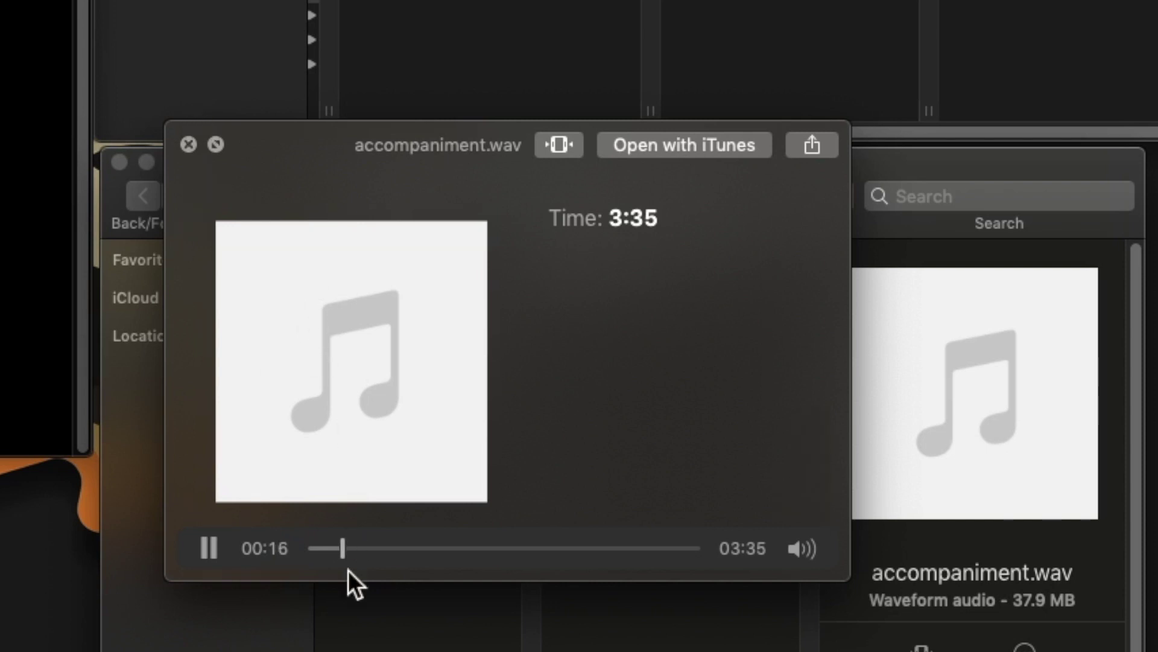
pyautogui.click(381, 548)
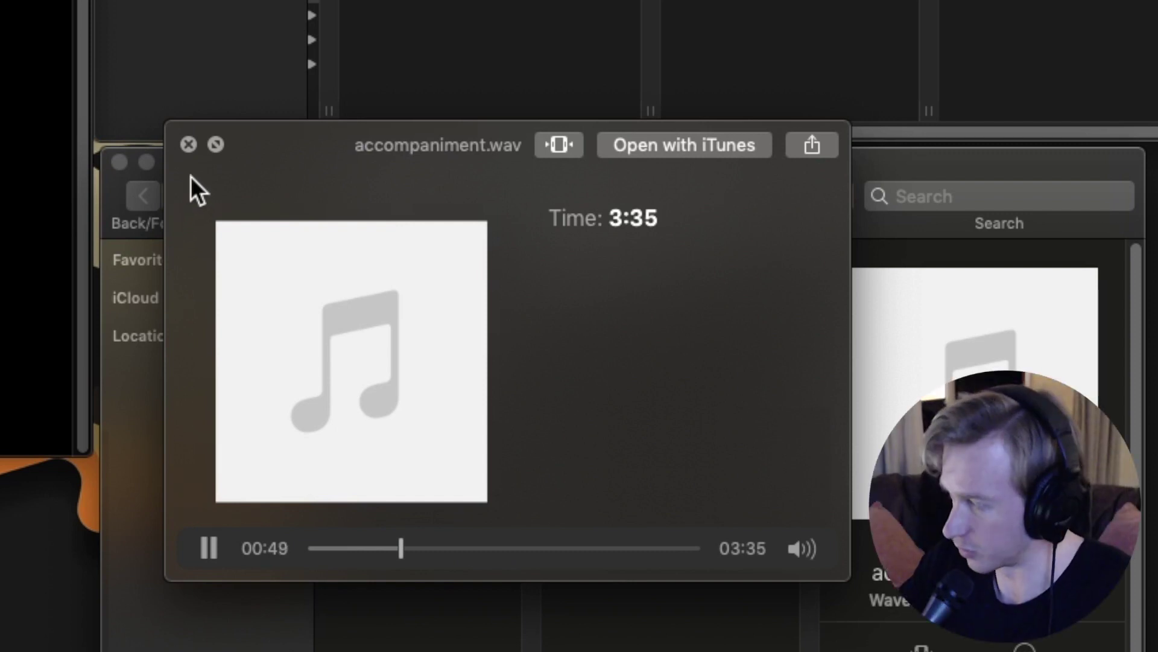
pyautogui.click(189, 145)
pyautogui.press('Down')
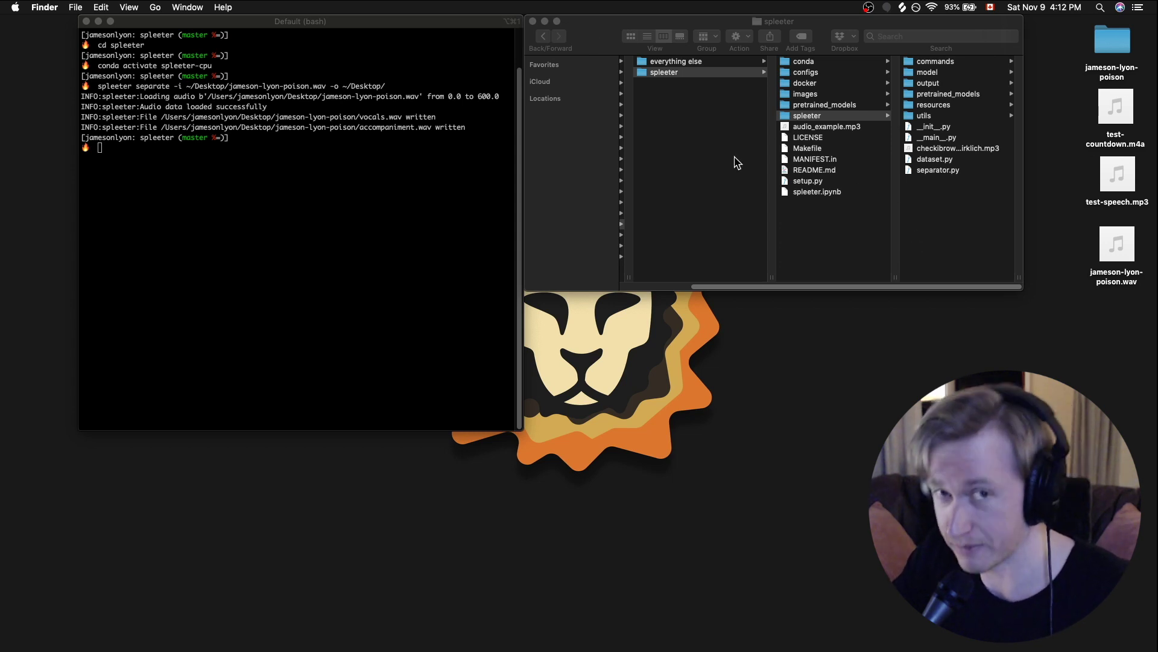
# Step: Move test-speech.mp3 down, drop test-countdown.m4a on the lion, and preview it at lower volume
pyautogui.moveTo(1117, 175); pyautogui.dragTo(1123, 332)
pyautogui.moveTo(1115, 106); pyautogui.dragTo(588, 423)
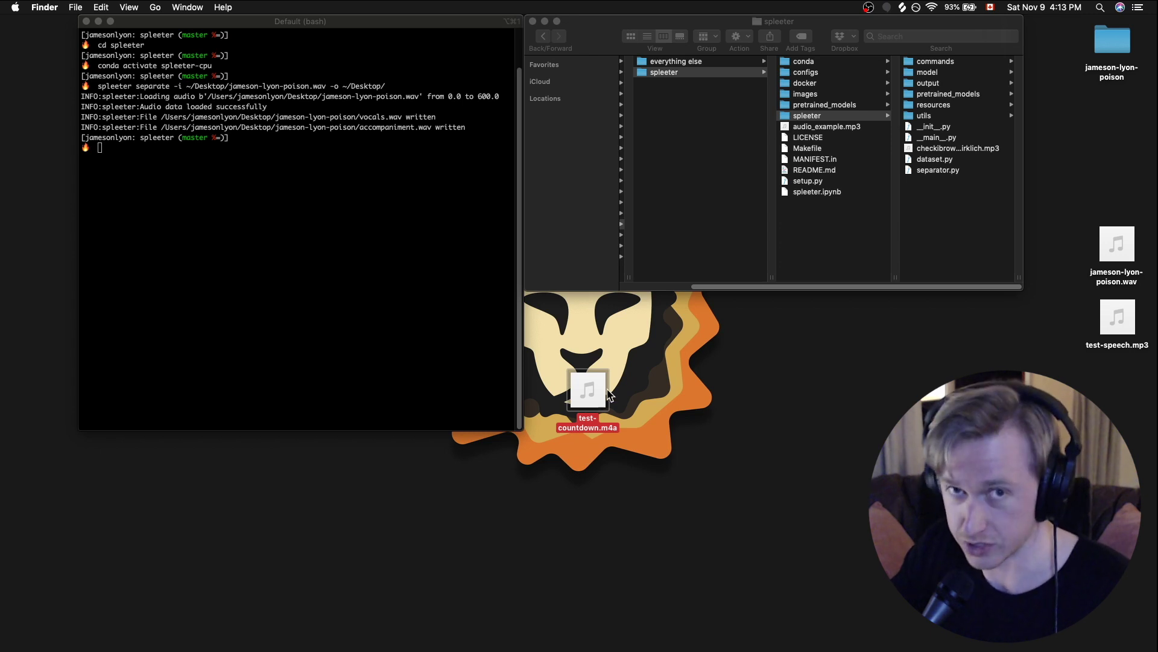
pyautogui.moveTo(605, 394)
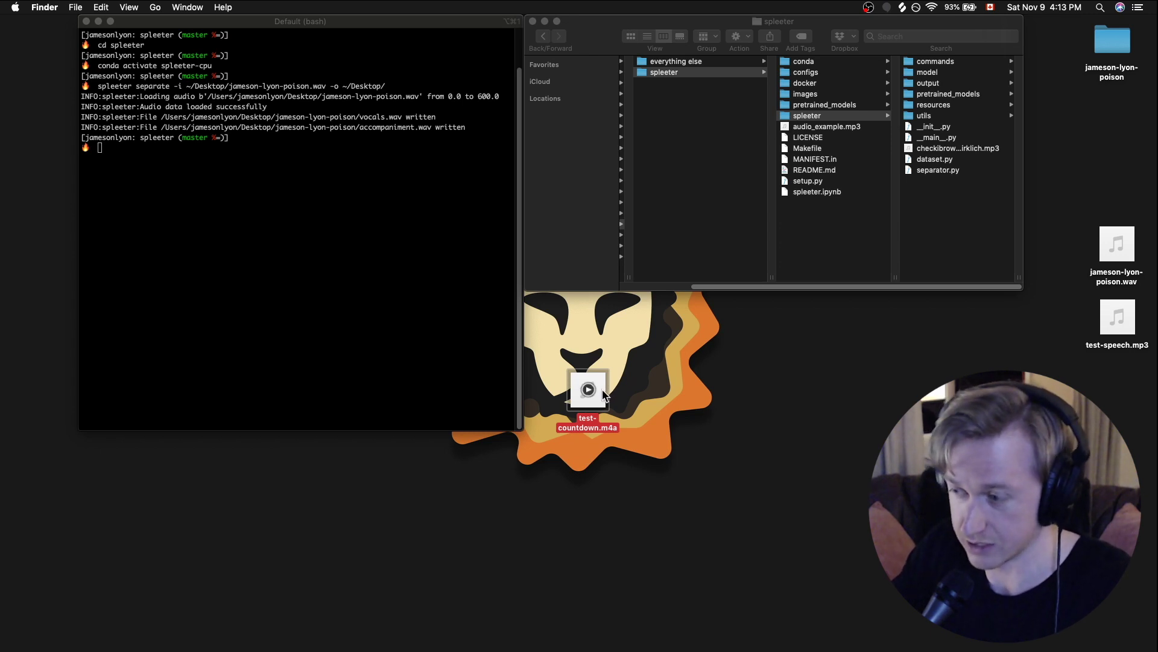
pyautogui.press('space')
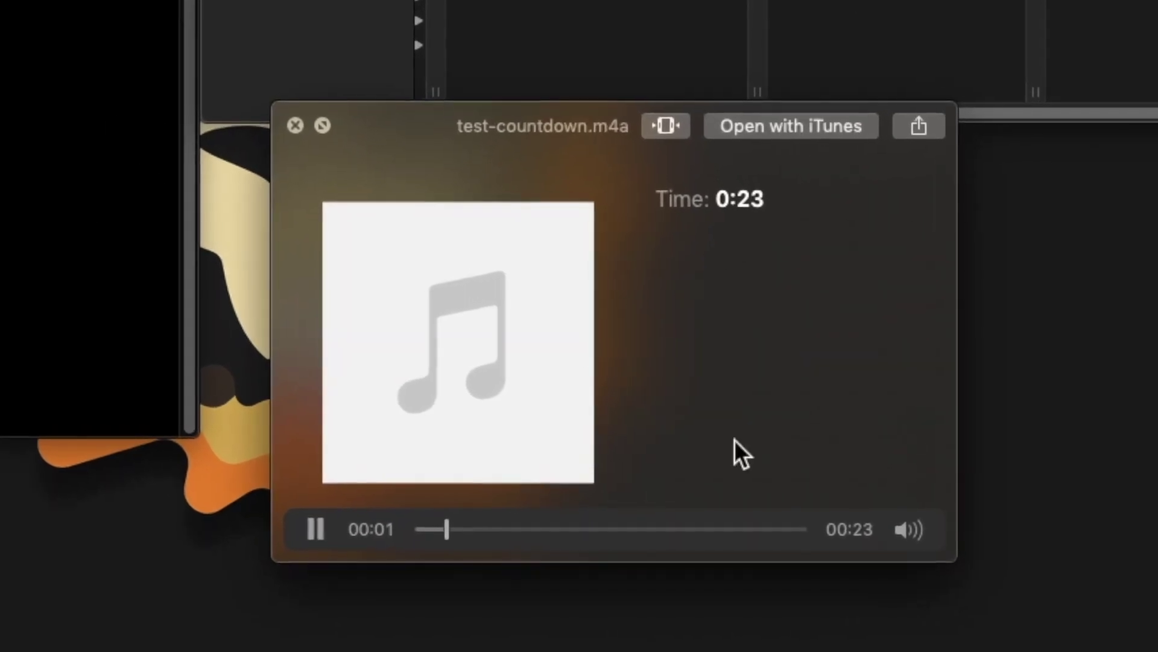
pyautogui.moveTo(905, 531)
pyautogui.moveTo(907, 408); pyautogui.dragTo(906, 435)
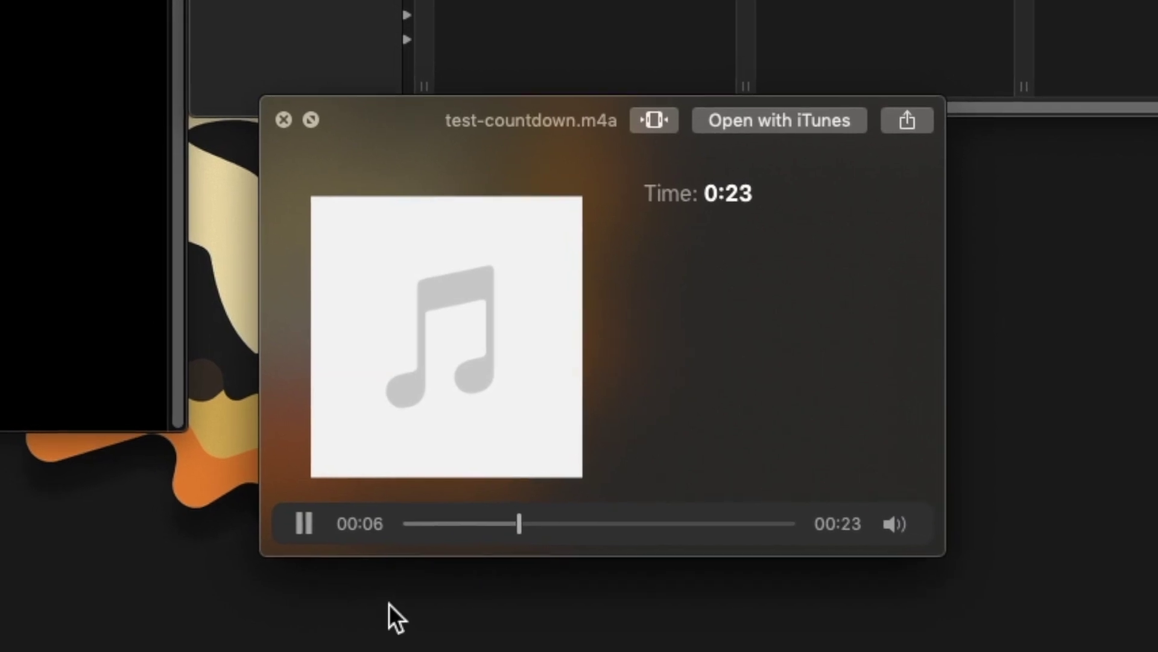
pyautogui.moveTo(883, 519)
pyautogui.press('space')
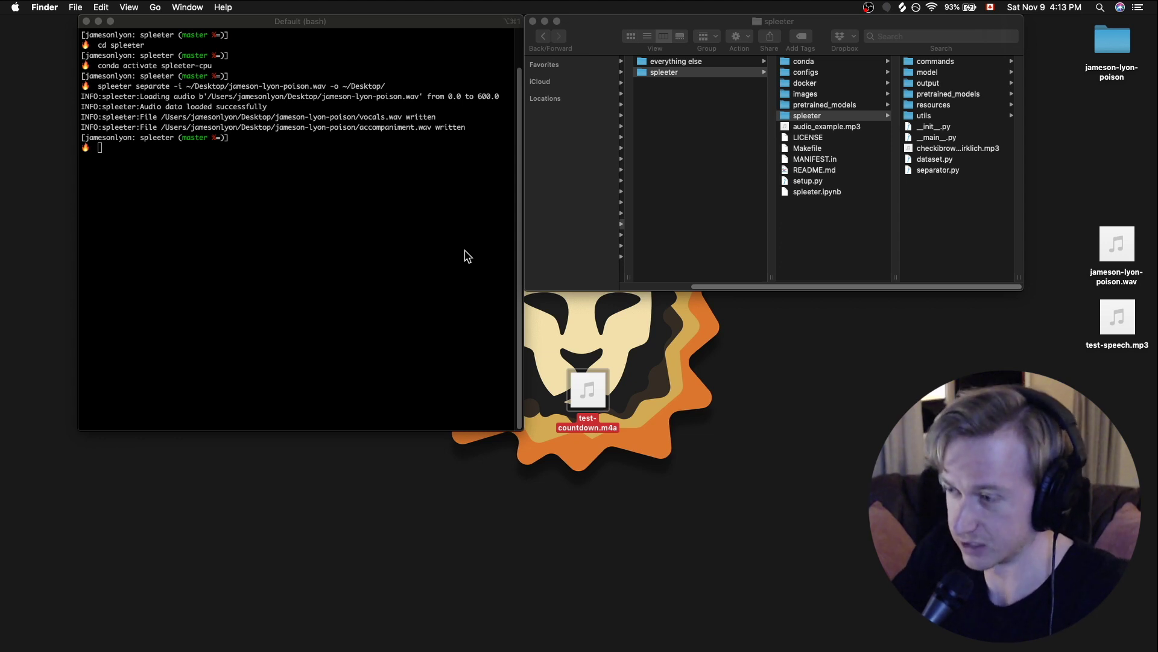
# Step: Recall the previous spleeter command and change its input file to test-countdown.m4a
pyautogui.click(297, 142)
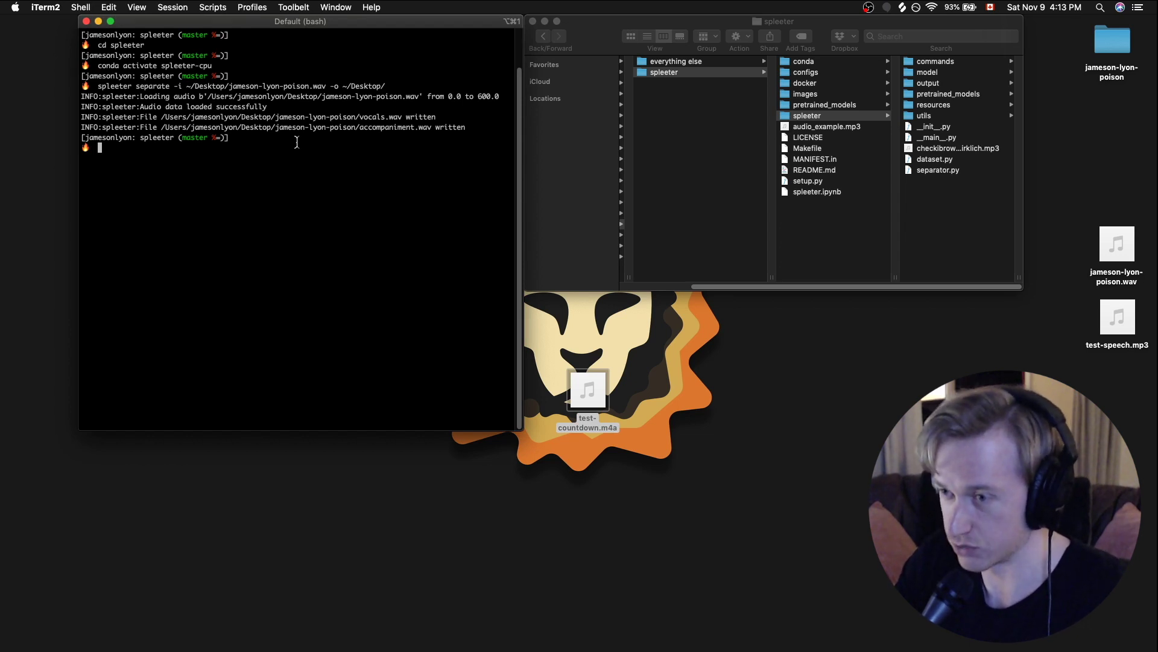
pyautogui.moveTo(588, 389); pyautogui.dragTo(815, 339)
pyautogui.click(330, 193)
pyautogui.press('Up')
pyautogui.press('Left')
pyautogui.press('Left')
pyautogui.press('Left')
pyautogui.press('Left')
pyautogui.press('Left')
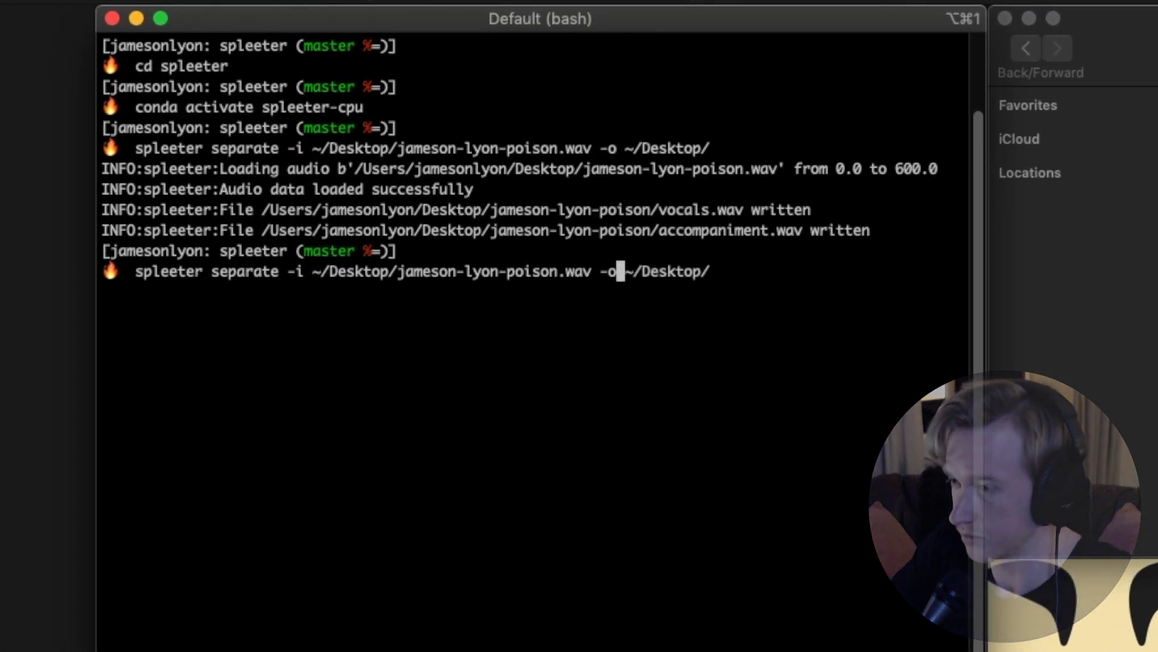
pyautogui.press('BackSpace')
pyautogui.press('BackSpace')
pyautogui.press('BackSpace')
pyautogui.press('BackSpace')
pyautogui.press('BackSpace')
pyautogui.press('BackSpace')
pyautogui.press('BackSpace')
pyautogui.press('BackSpace')
pyautogui.press('BackSpace')
pyautogui.press('BackSpace')
pyautogui.press('BackSpace')
pyautogui.press('BackSpace')
pyautogui.press('BackSpace')
pyautogui.press('BackSpace')
pyautogui.press('BackSpace')
pyautogui.press('BackSpace')
pyautogui.press('BackSpace')
pyautogui.press('BackSpace')
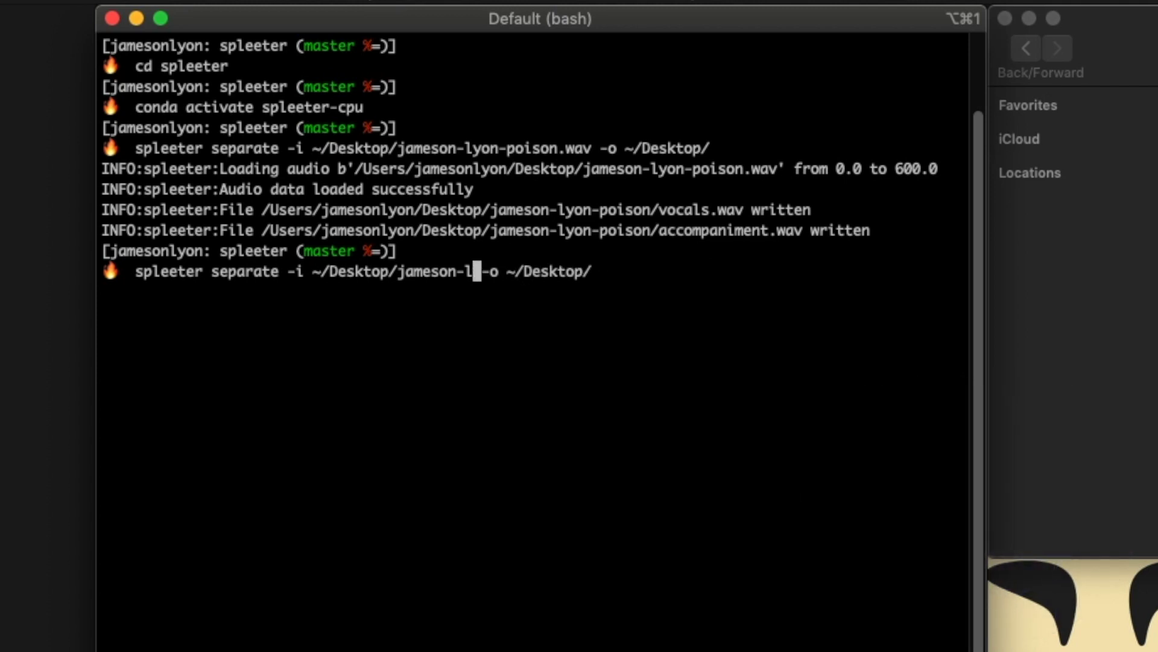
pyautogui.press('BackSpace')
pyautogui.press('BackSpace')
pyautogui.press('BackSpace')
pyautogui.press('BackSpace')
pyautogui.press('BackSpace')
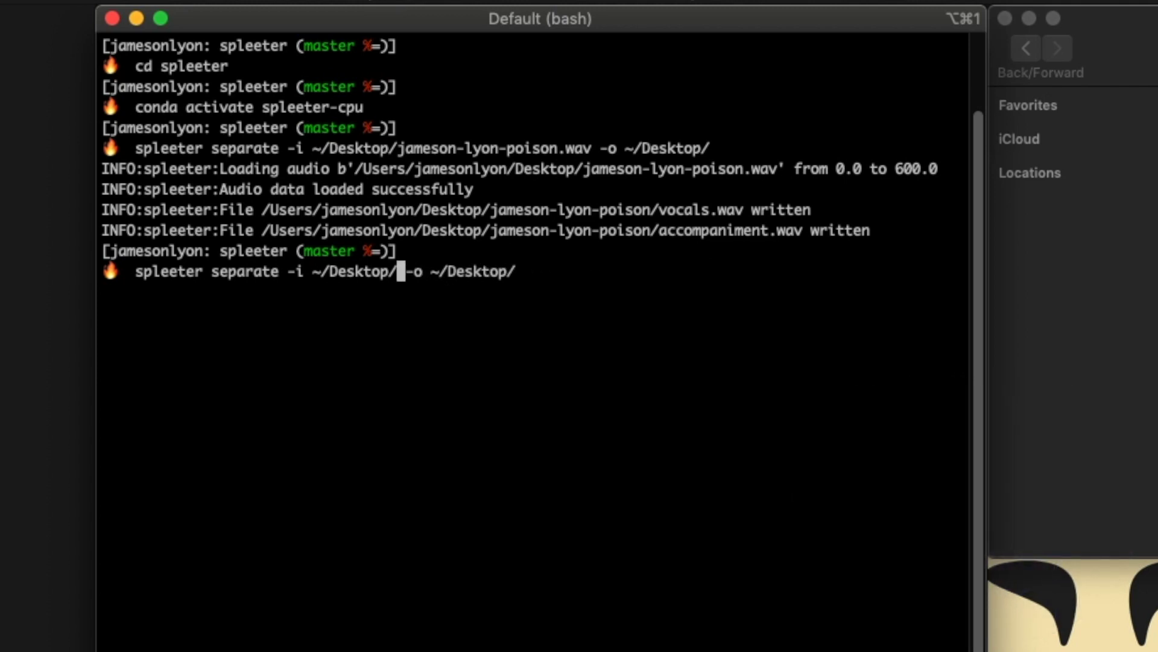
pyautogui.write('test')
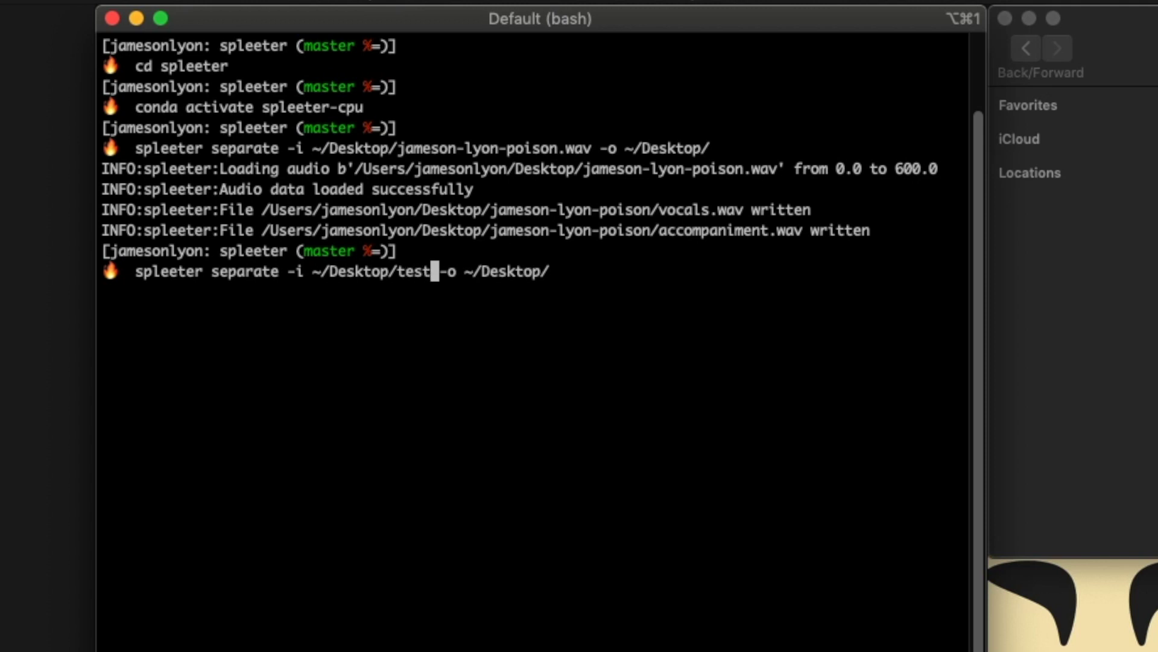
pyautogui.write('-countdown.m4a')
pyautogui.press('Right')
pyautogui.press('Right')
pyautogui.press('Right')
pyautogui.press('Right')
pyautogui.press('Right')
pyautogui.press('Right')
pyautogui.press('Right')
pyautogui.press('Right')
pyautogui.press('Right')
pyautogui.press('Right')
pyautogui.press('Right')
pyautogui.press('Right')
pyautogui.press('Right')
pyautogui.press('Right')
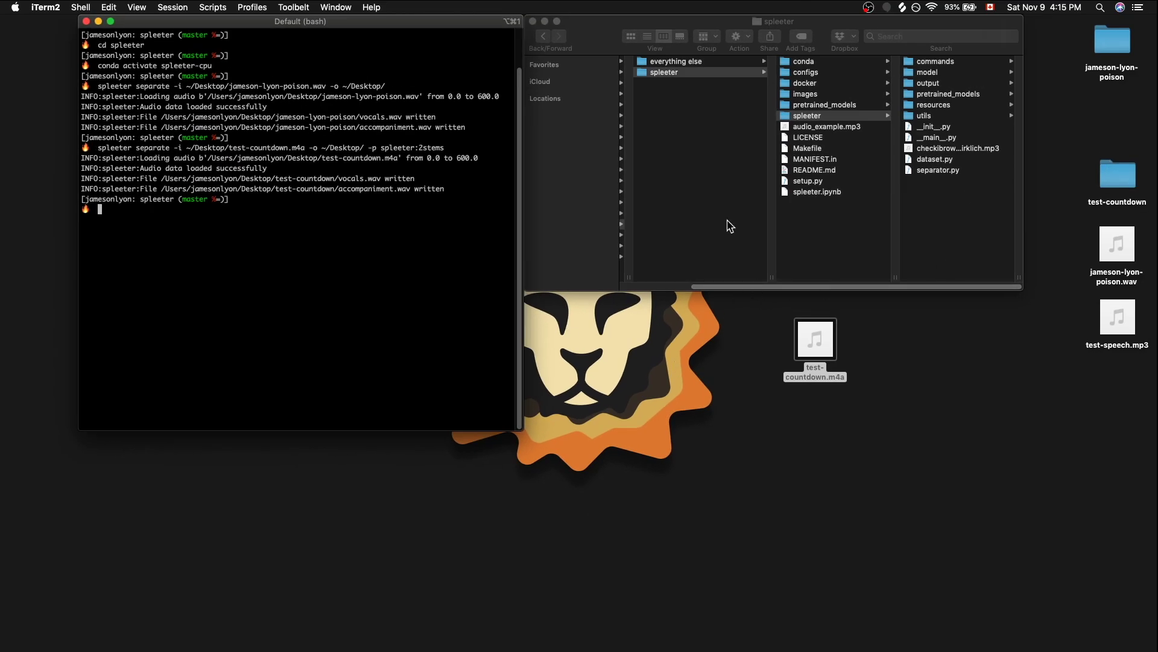
# Step: Place the test-countdown folder beside its source file and preview its vocals.wav stem
pyautogui.click(737, 341)
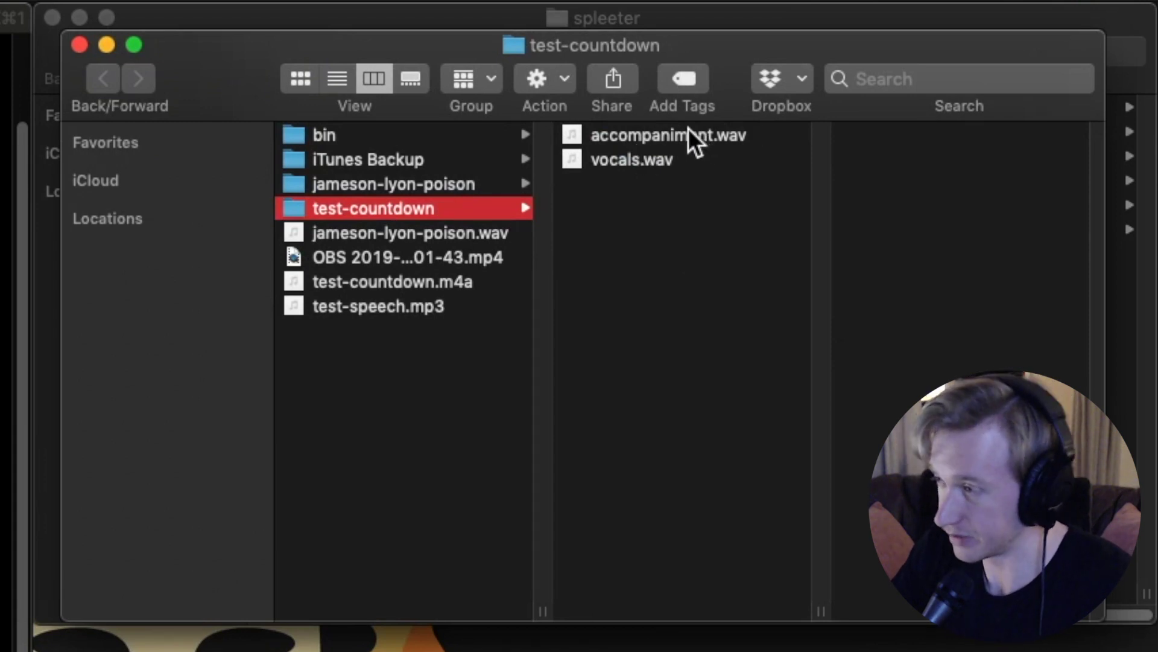
pyautogui.click(662, 162)
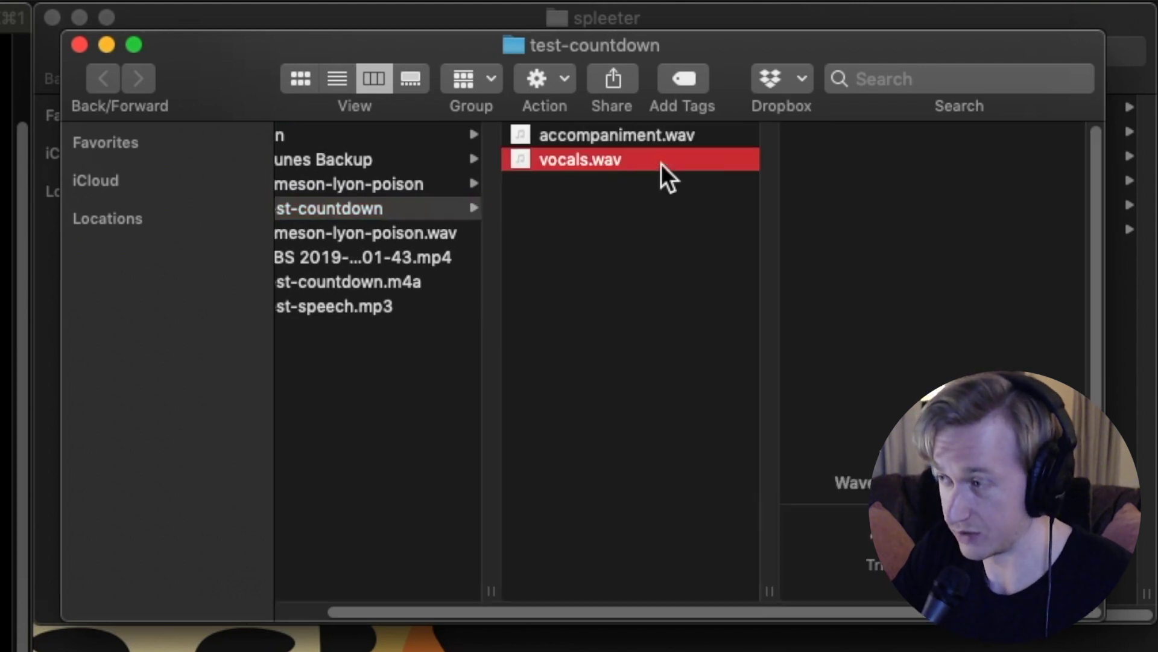
pyautogui.press('space')
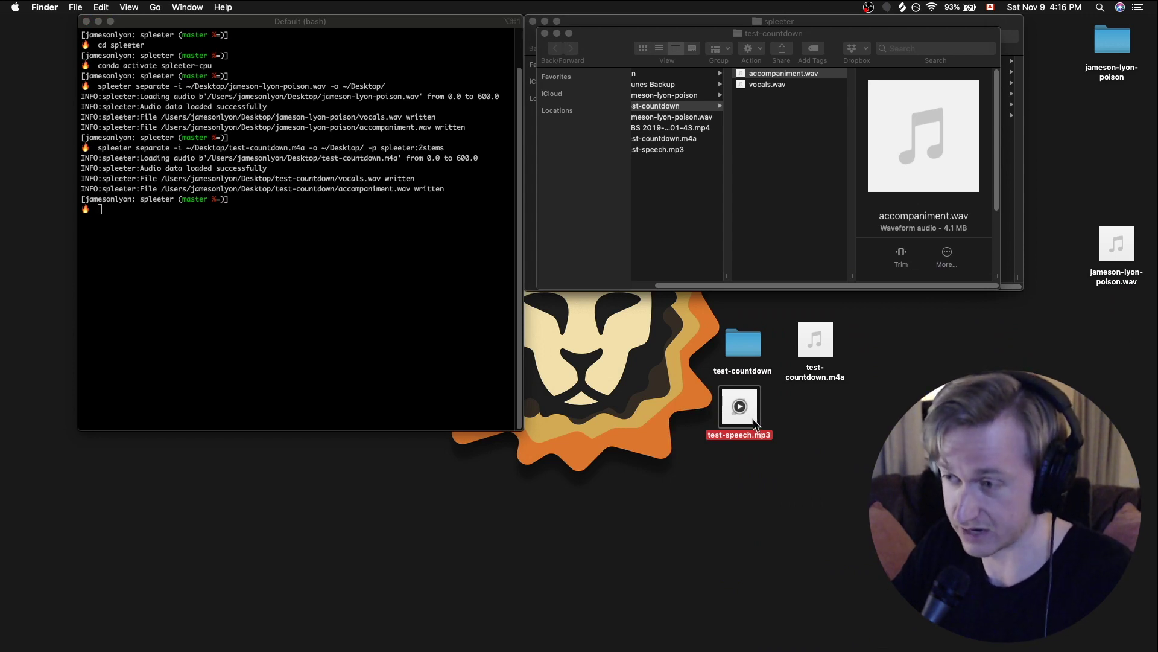
pyautogui.press('space')
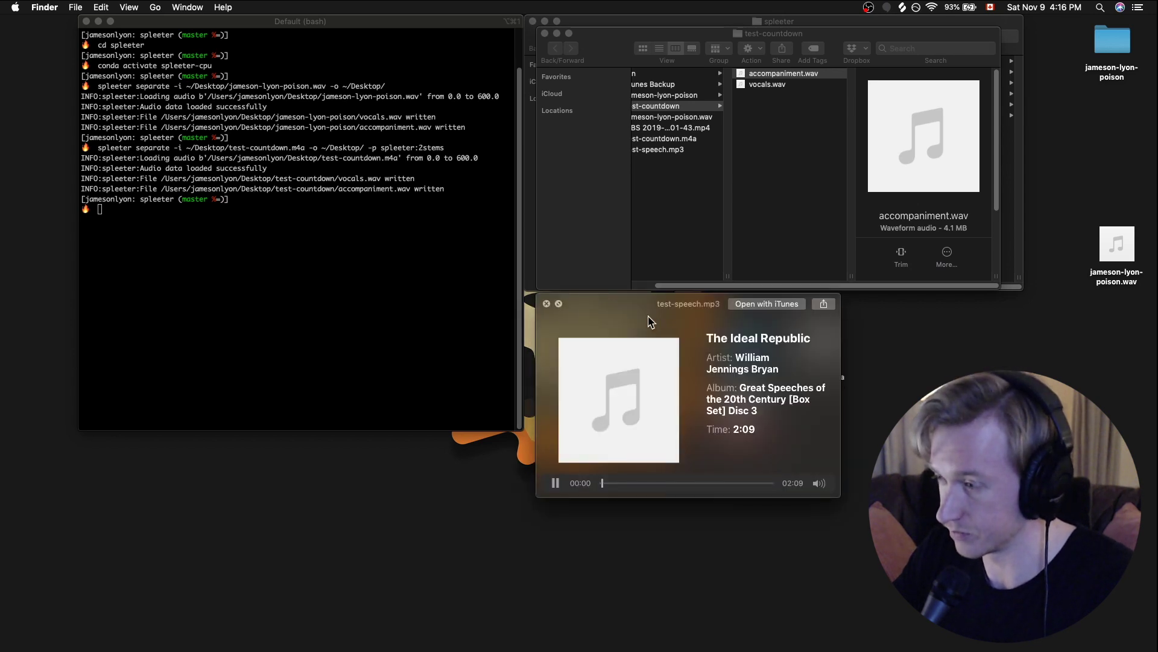
pyautogui.moveTo(651, 306); pyautogui.dragTo(647, 309)
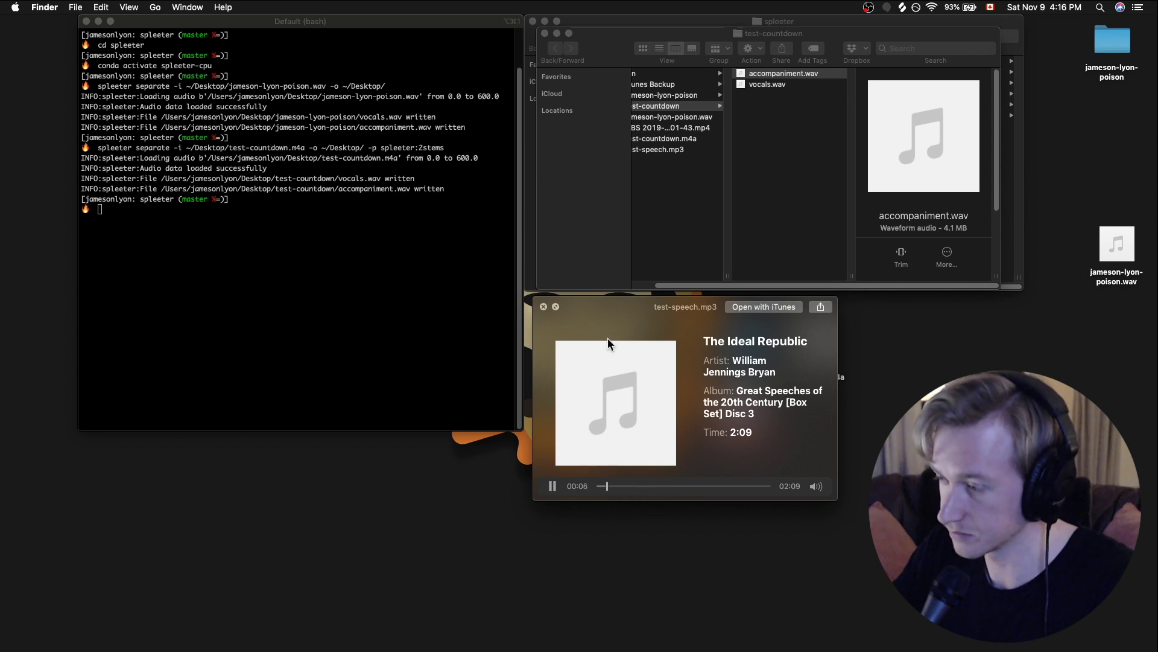
pyautogui.click(543, 307)
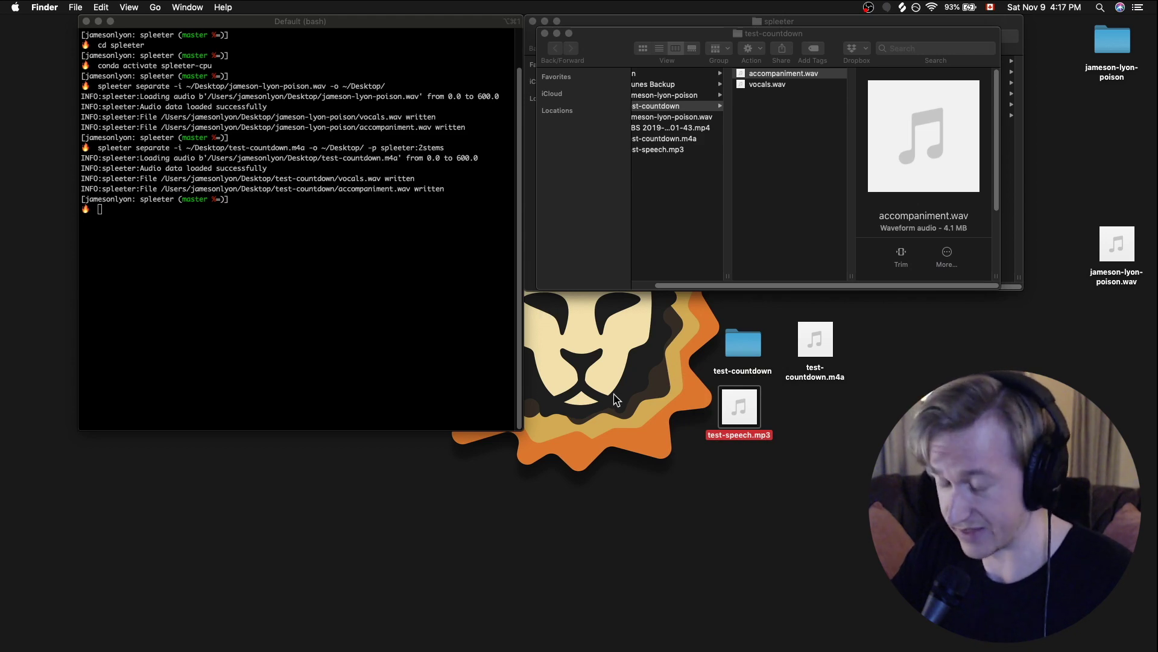
# Step: Rerun the recalled split with the input changed from test-countdown.m4a to test-speech.mp3
pyautogui.click(429, 248)
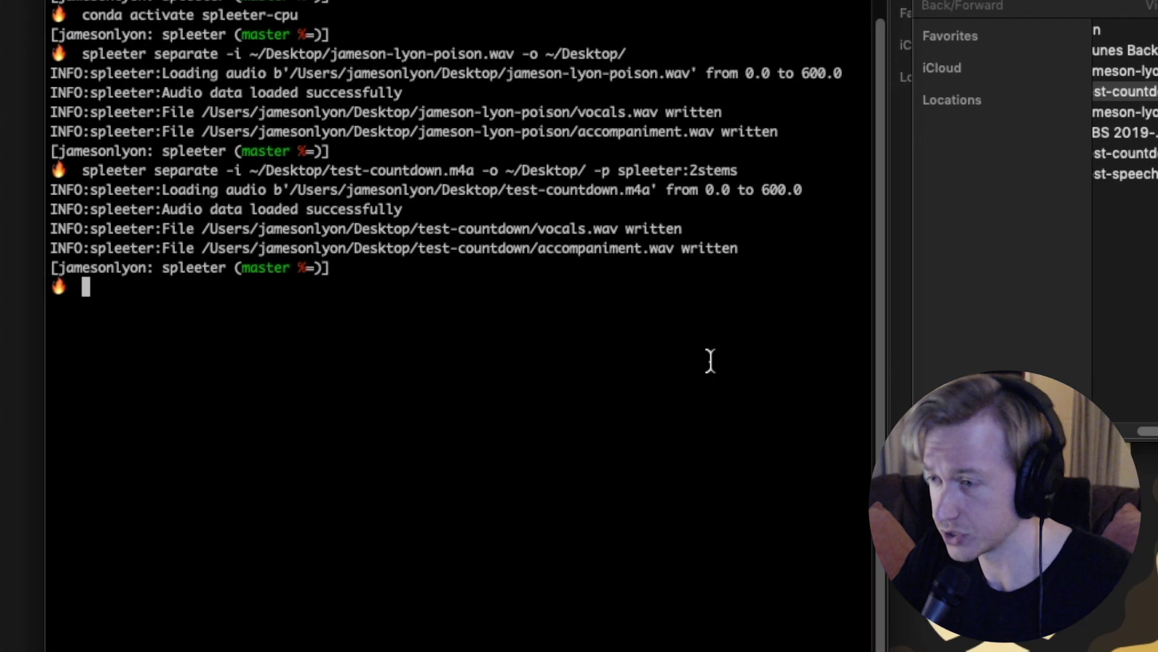
pyautogui.press('Up')
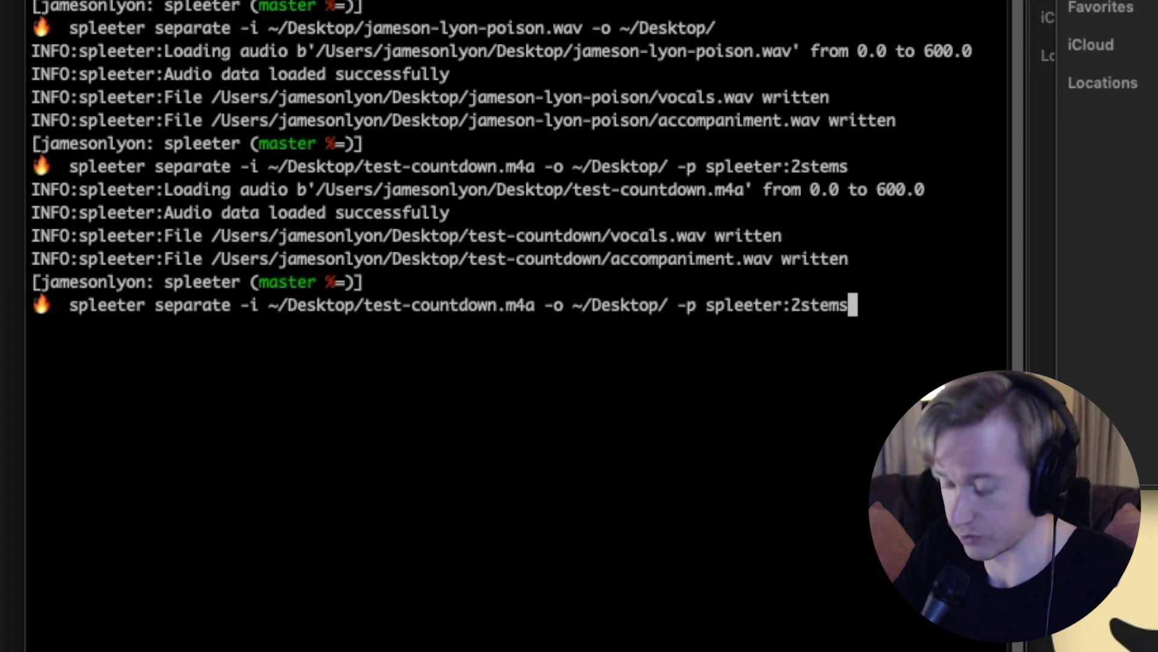
pyautogui.press('BackSpace')
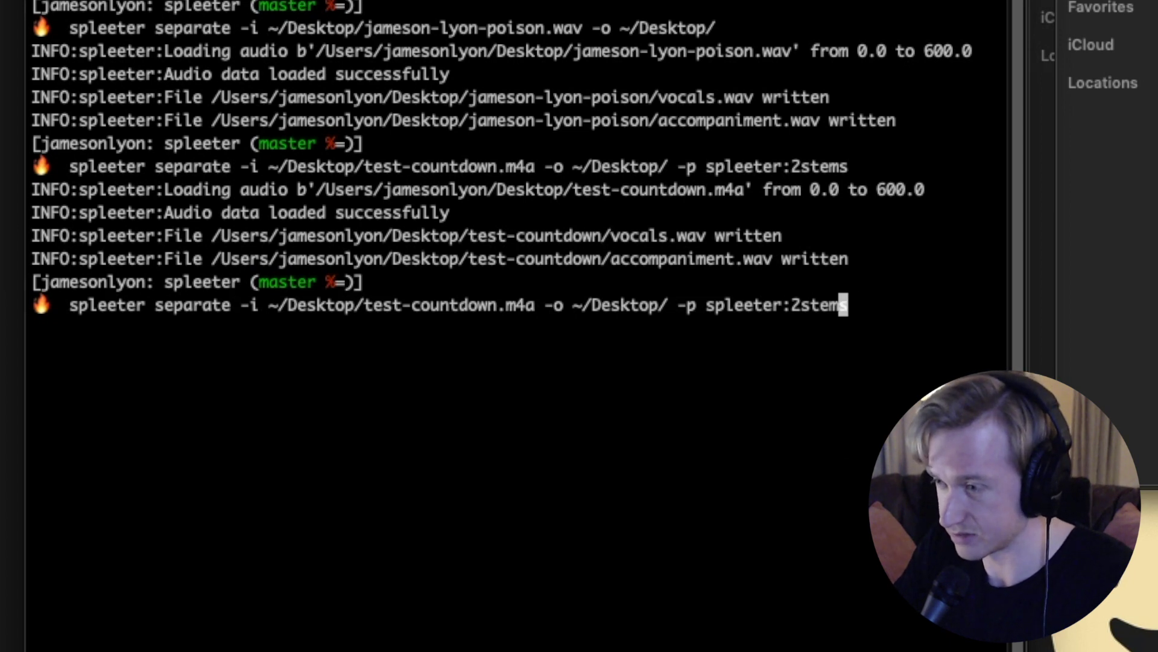
pyautogui.press('Left')
pyautogui.press('Left')
pyautogui.press('Left')
pyautogui.press('Left')
pyautogui.press('Left')
pyautogui.press('Left')
pyautogui.press('Left')
pyautogui.press('Left')
pyautogui.press('Left')
pyautogui.press('Left')
pyautogui.press('Left')
pyautogui.press('Left')
pyautogui.press('Left')
pyautogui.press('Left')
pyautogui.press('Left')
pyautogui.press('Left')
pyautogui.press('Left')
pyautogui.press('Left')
pyautogui.press('Left')
pyautogui.press('Left')
pyautogui.press('Left')
pyautogui.press('Left')
pyautogui.press('Left')
pyautogui.press('Left')
pyautogui.press('Left')
pyautogui.press('Left')
pyautogui.press('Left')
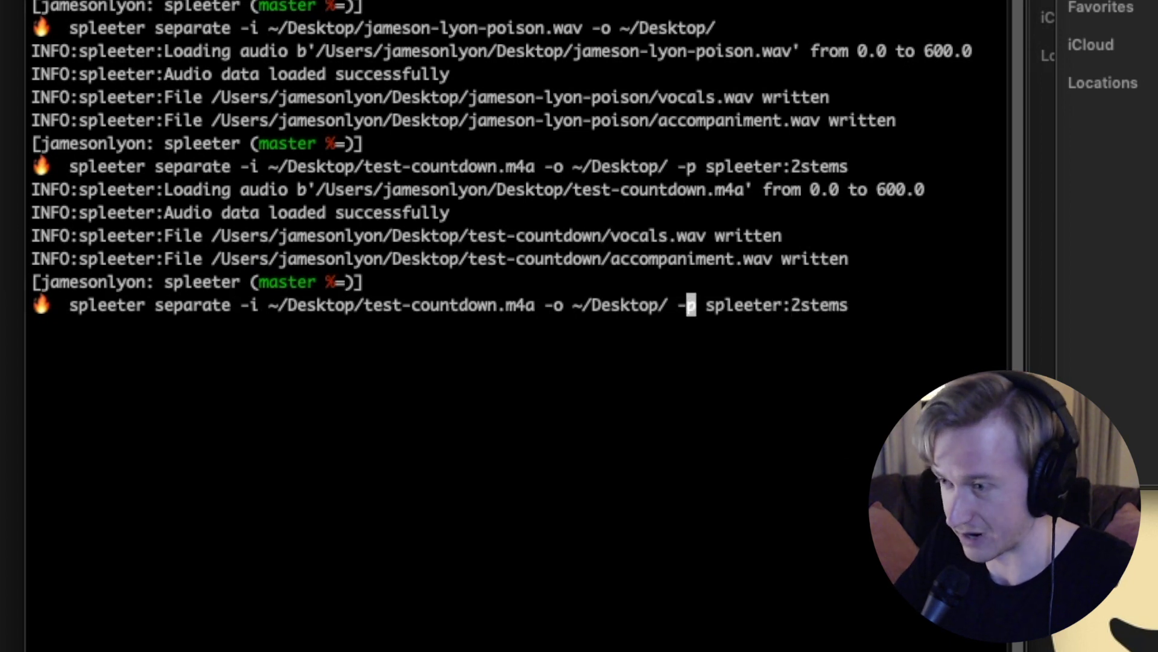
pyautogui.press('BackSpace')
pyautogui.press('BackSpace')
pyautogui.press('BackSpace')
pyautogui.press('BackSpace')
pyautogui.press('BackSpace')
pyautogui.press('BackSpace')
pyautogui.press('BackSpace')
pyautogui.press('BackSpace')
pyautogui.press('BackSpace')
pyautogui.press('BackSpace')
pyautogui.press('BackSpace')
pyautogui.press('BackSpace')
pyautogui.press('BackSpace')
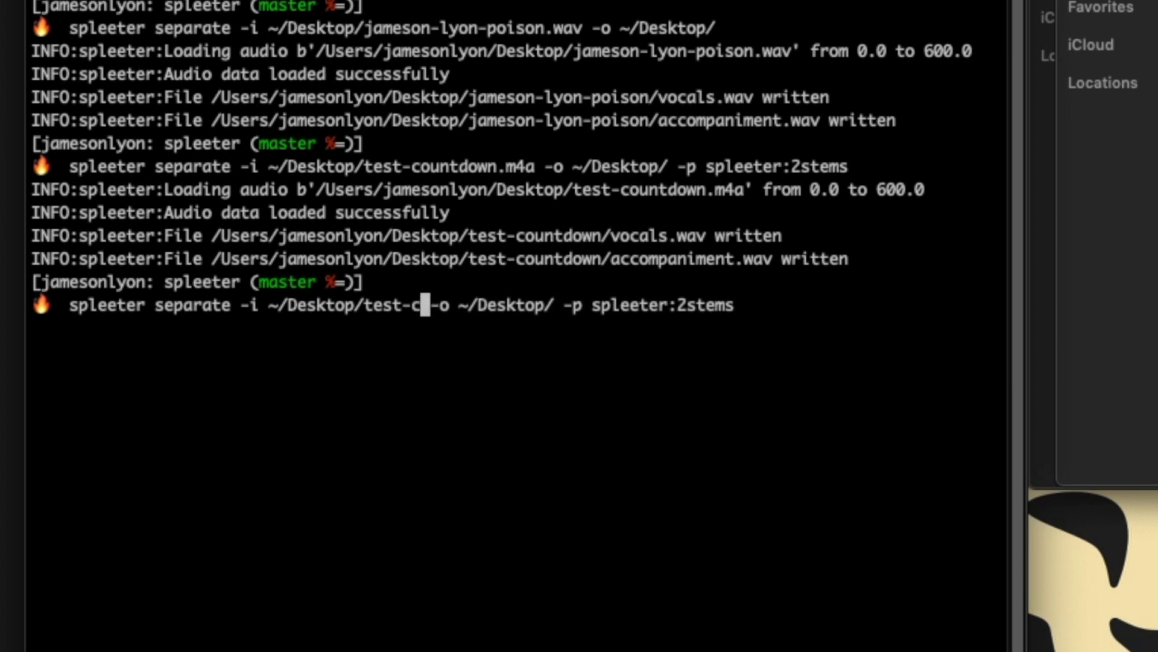
pyautogui.write('speech.mp3')
pyautogui.press('Return')
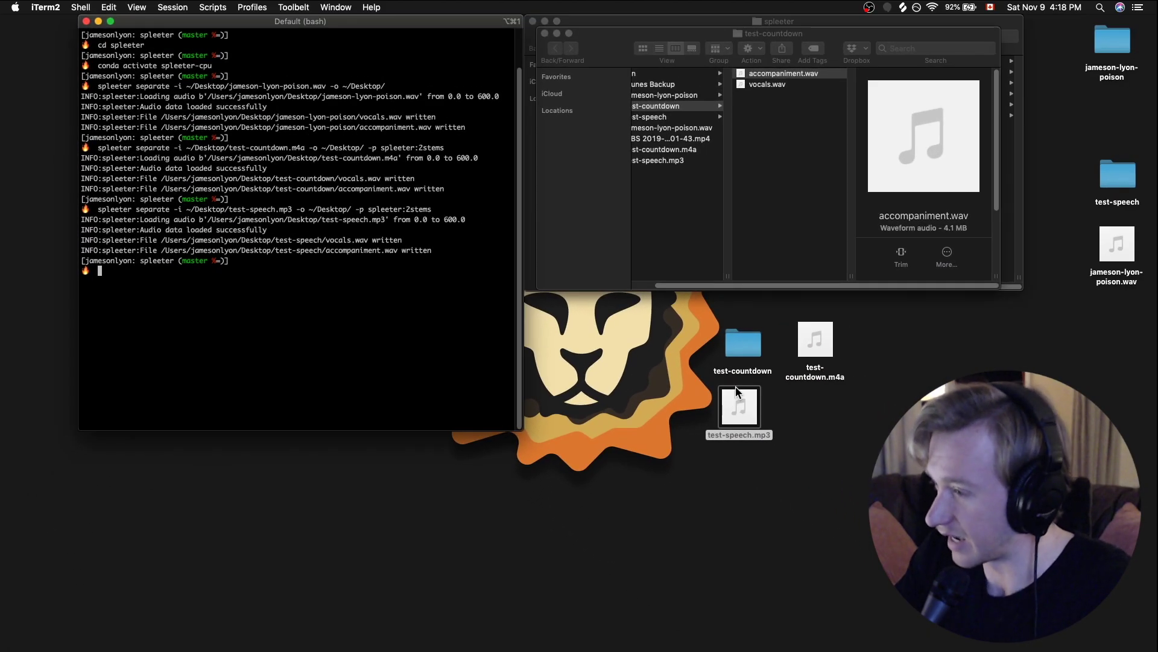
# Step: Rearrange the desktop icons, setting the test-speech folder near the Finder window
pyautogui.moveTo(1118, 175); pyautogui.dragTo(824, 403)
pyautogui.moveTo(814, 335); pyautogui.dragTo(1109, 113)
pyautogui.moveTo(735, 359); pyautogui.dragTo(1098, 338)
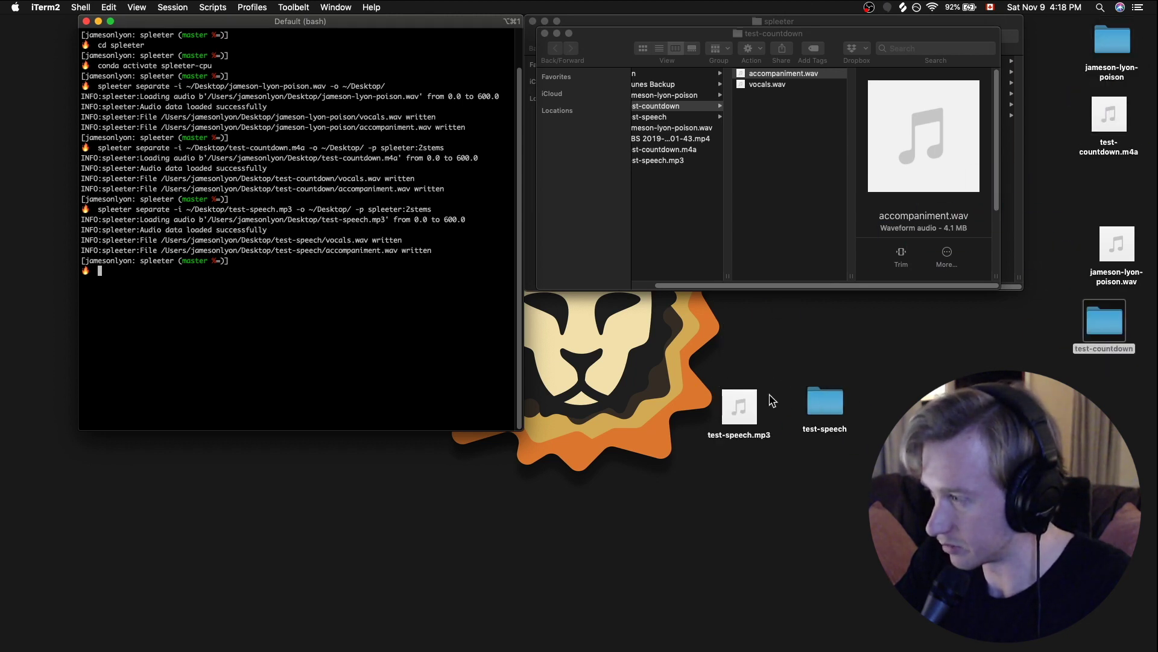
pyautogui.moveTo(757, 403); pyautogui.dragTo(1116, 187)
pyautogui.moveTo(823, 409); pyautogui.dragTo(747, 321)
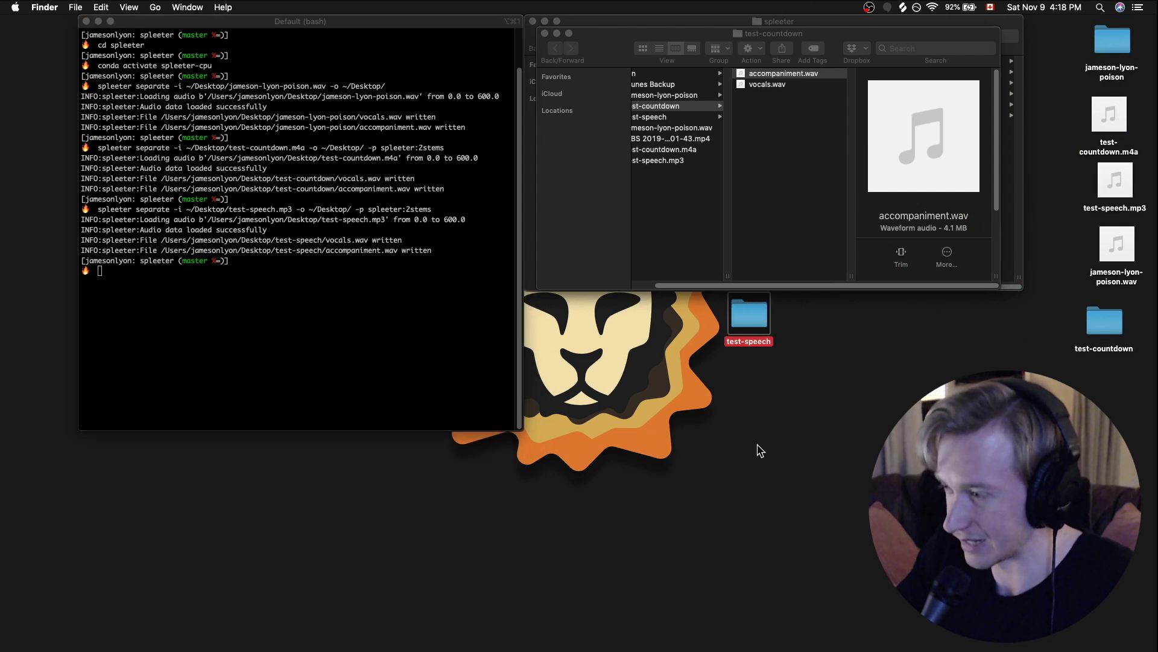
# Step: Open the test-speech output folder and preview its vocals.wav stem in Quick Look
pyautogui.press('super+o')
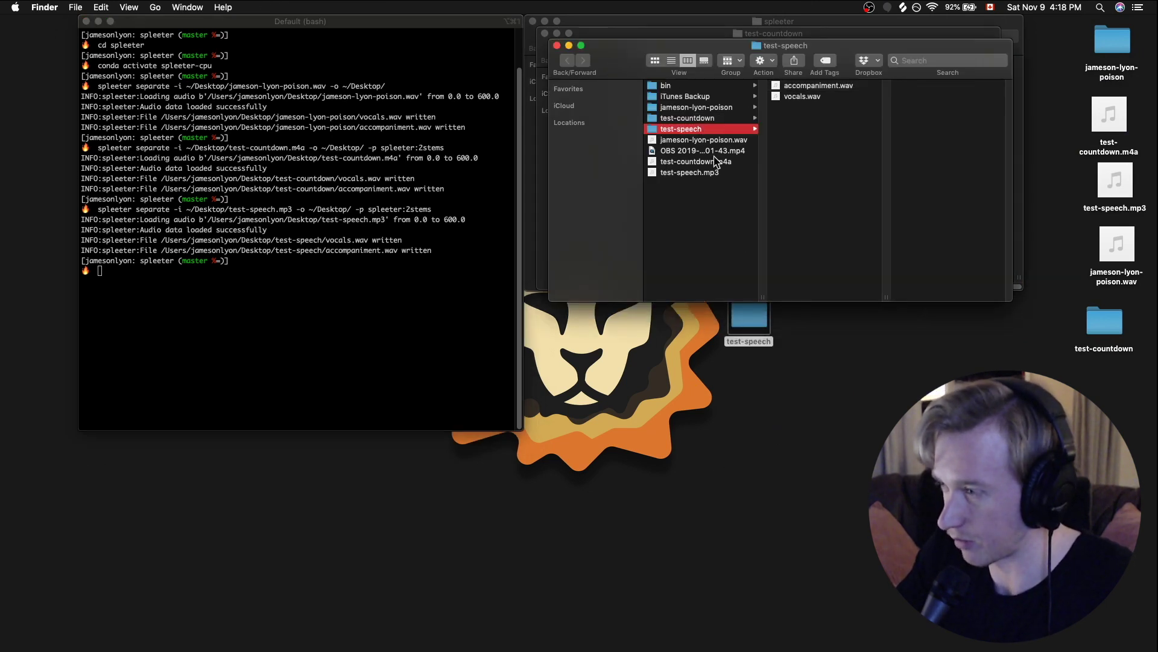
pyautogui.click(798, 97)
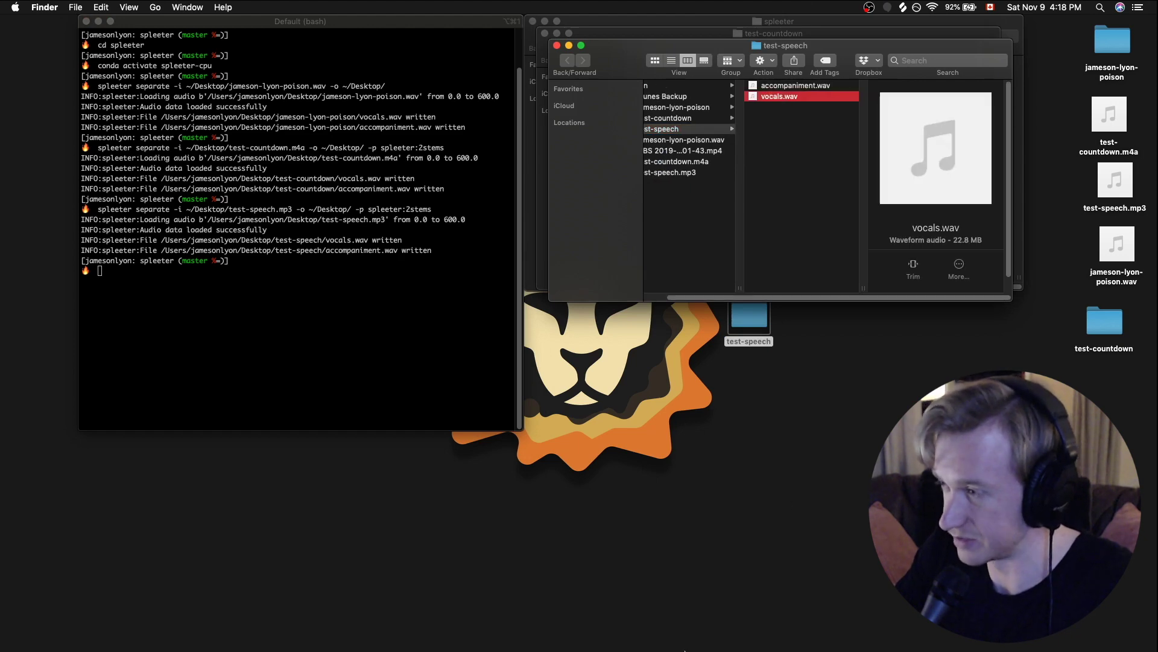
pyautogui.press('space')
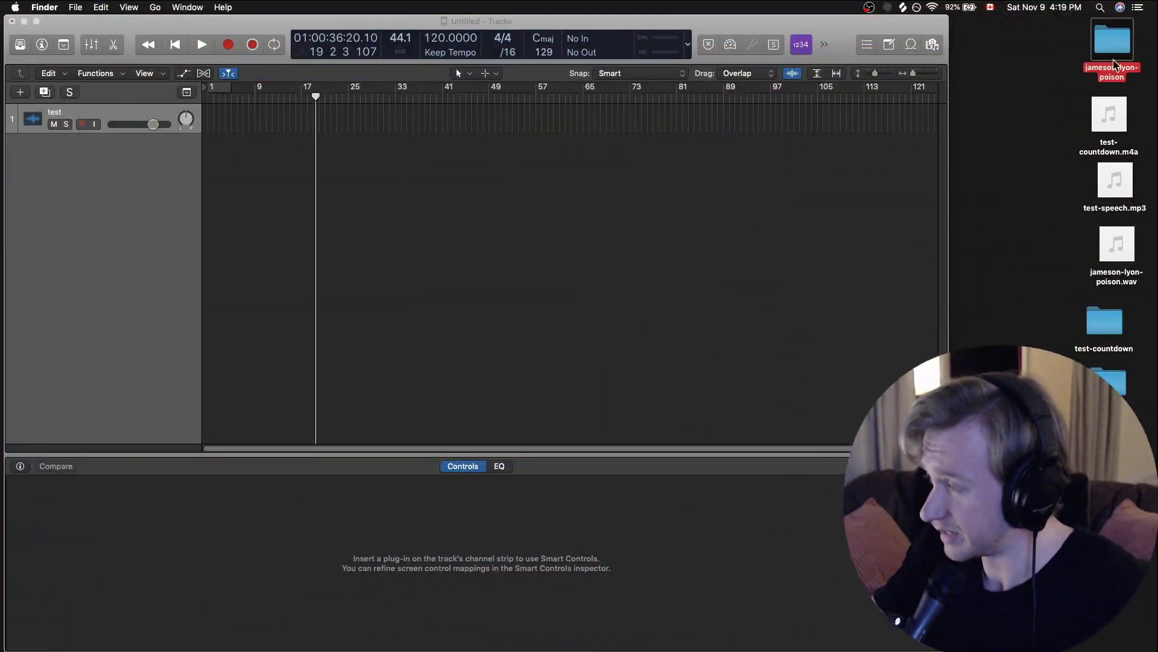
# Step: Drag the accompaniment and vocals WAVs from Finder into Logic as two new tracks
pyautogui.moveTo(699, 306); pyautogui.dragTo(828, 365)
pyautogui.press('super+a')
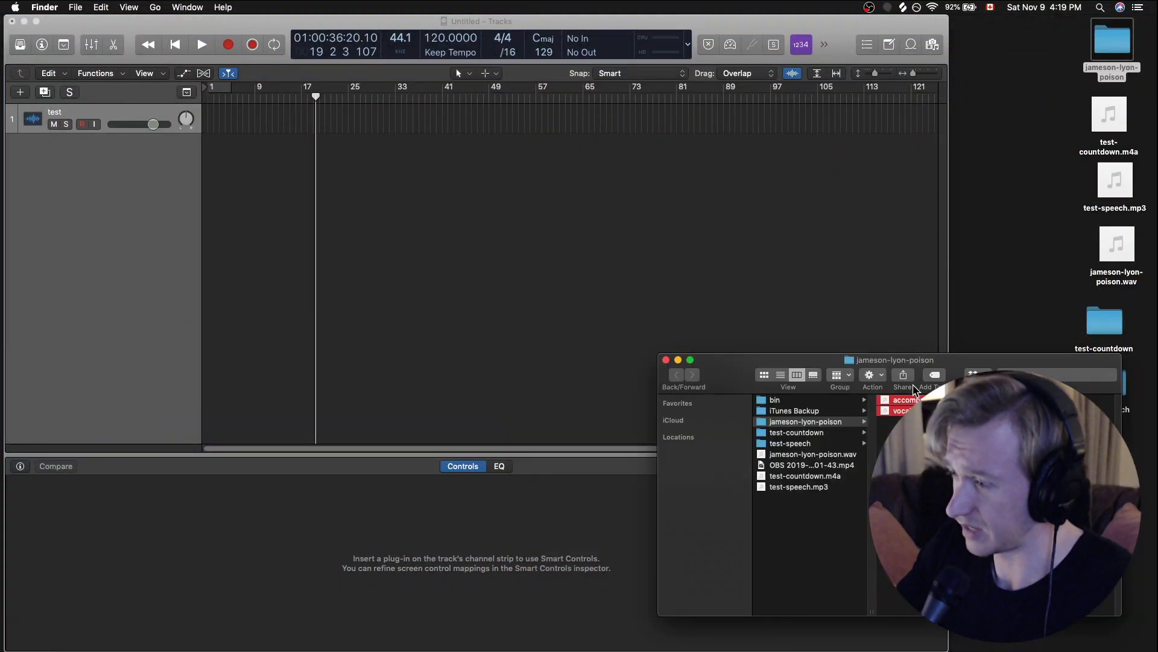
pyautogui.moveTo(913, 403); pyautogui.dragTo(232, 250)
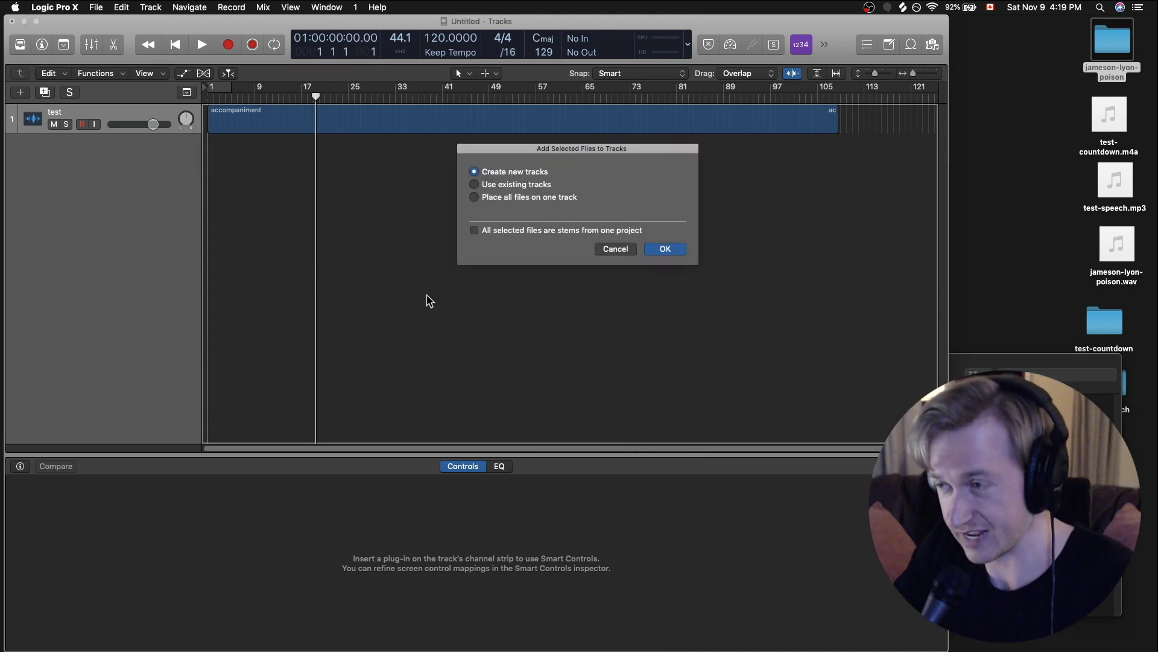
pyautogui.click(668, 249)
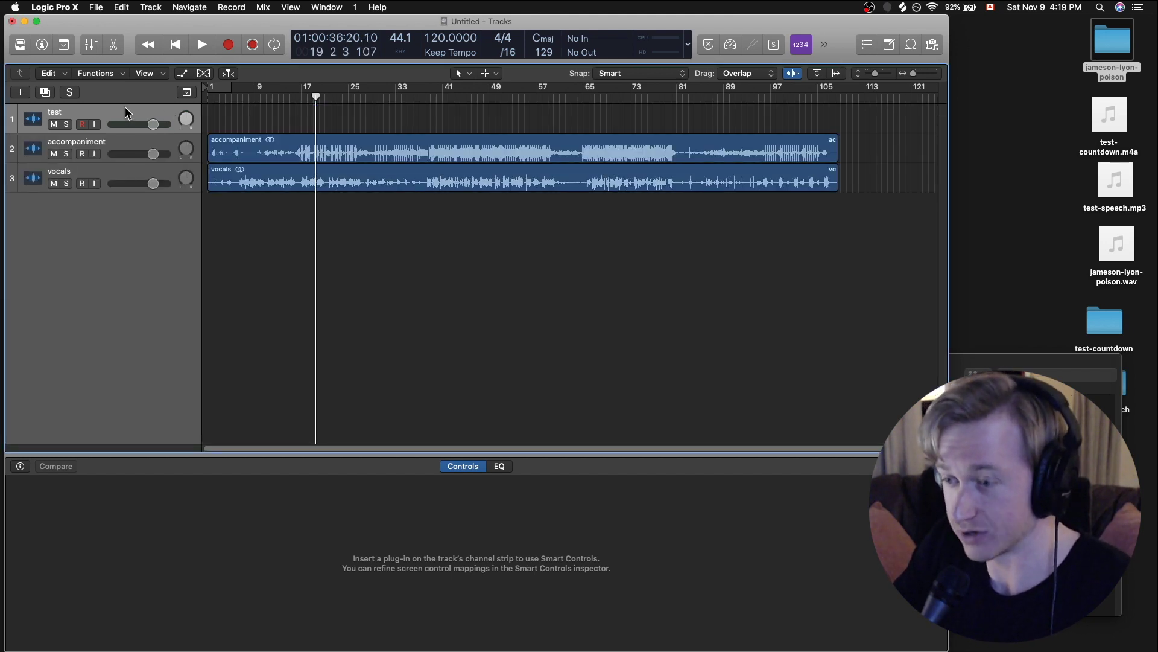
# Step: Delete the empty test track and close the stems Finder window
pyautogui.press('super+BackSpace')
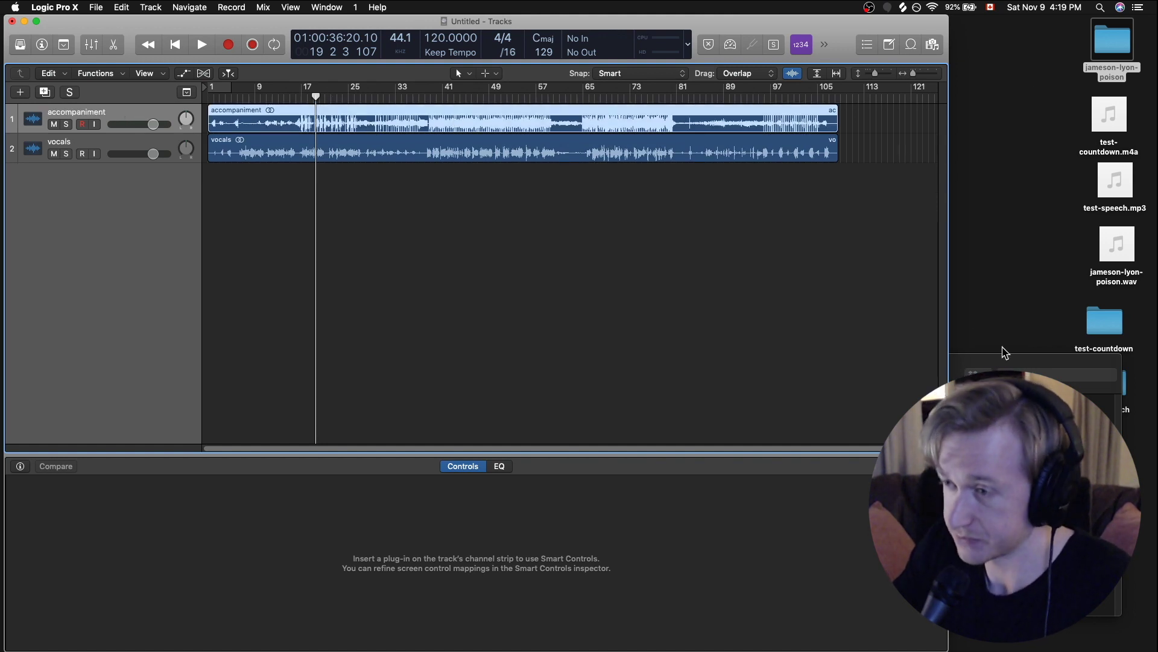
pyautogui.click(1020, 358)
pyautogui.click(665, 361)
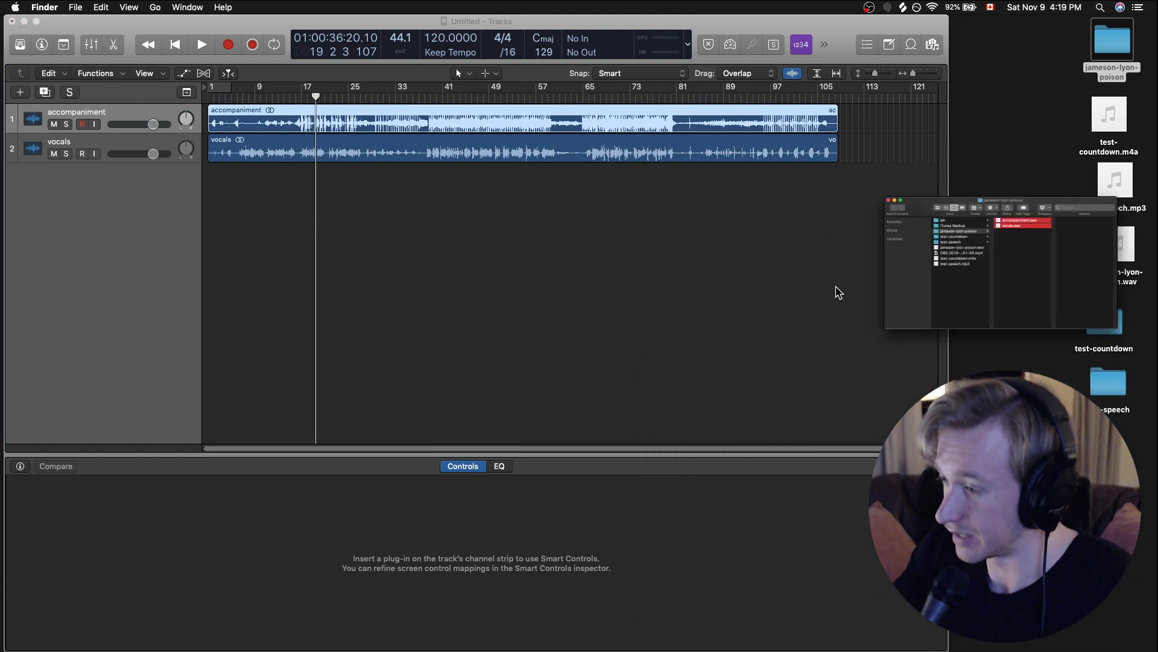
# Step: Quick Look the original jameson-lyon-poison.wav, then set the playhead near bar 15
pyautogui.moveTo(1098, 254); pyautogui.dragTo(970, 244)
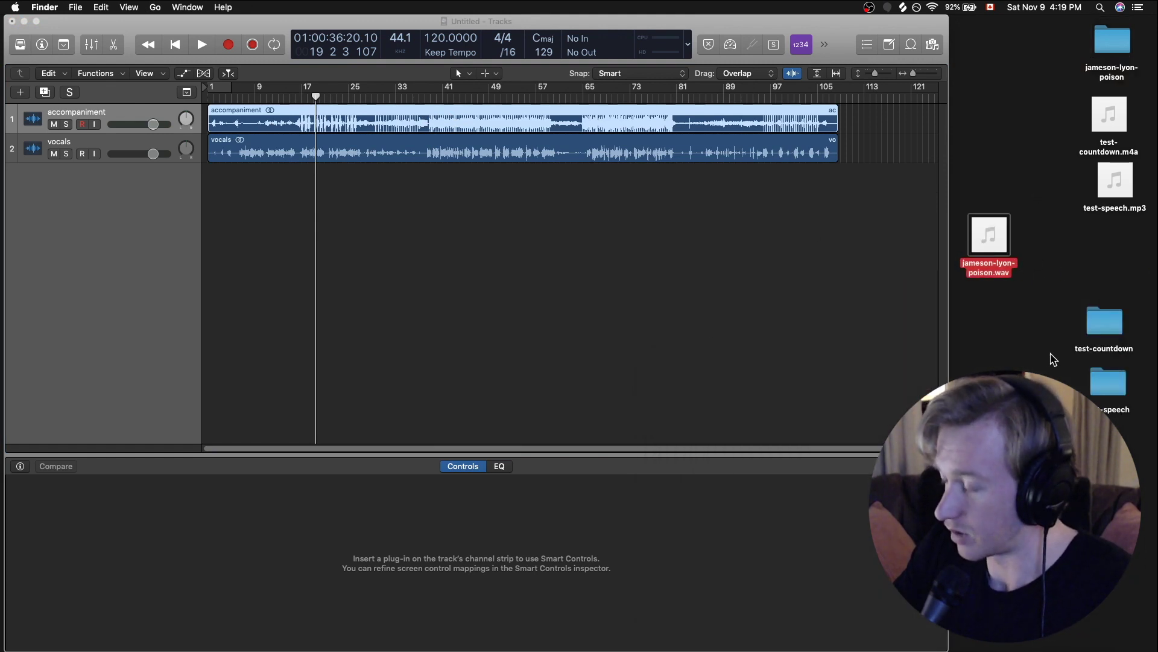
pyautogui.press('space')
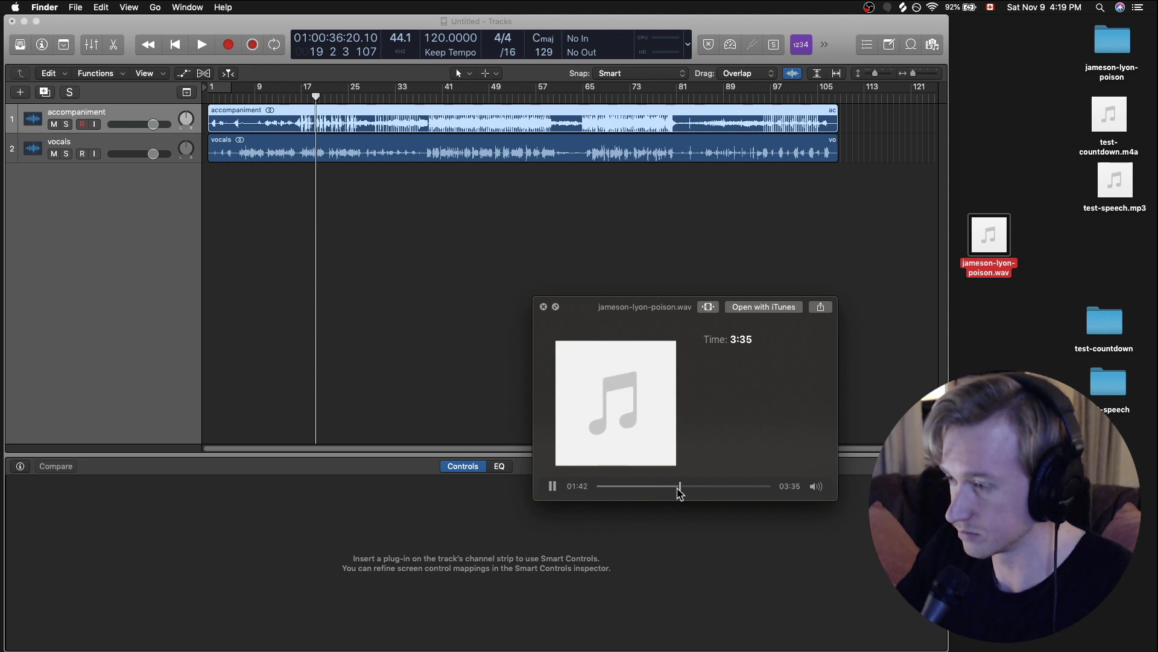
pyautogui.click(543, 307)
pyautogui.moveTo(316, 97); pyautogui.dragTo(291, 97)
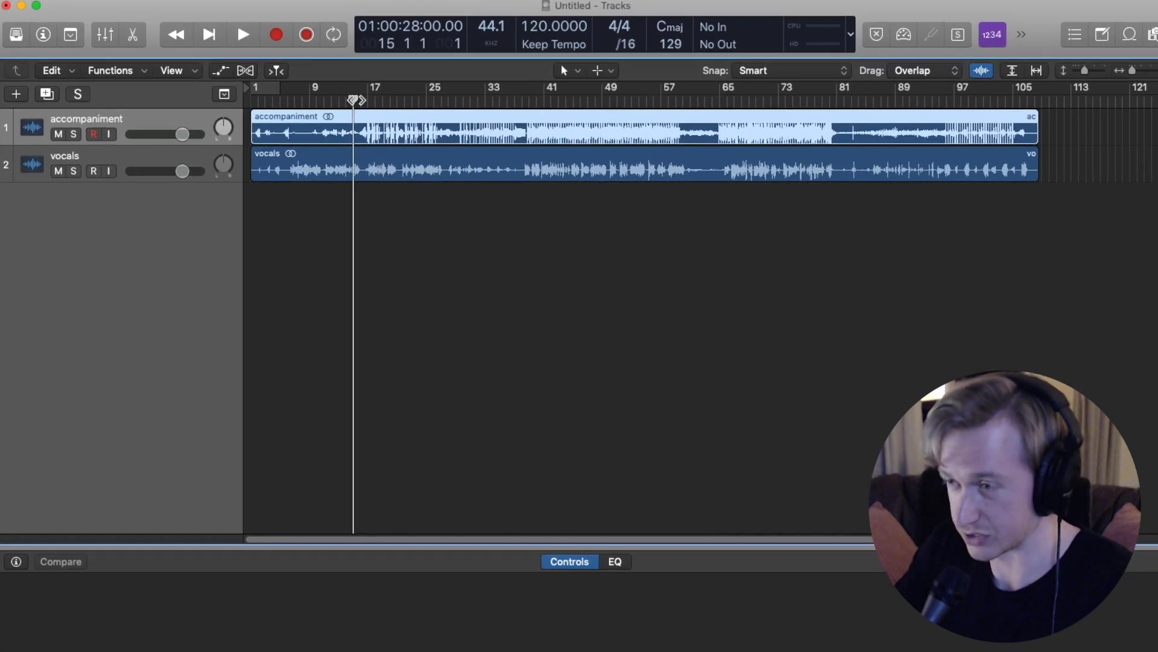
# Step: Play both stems from the start, jumping ahead to about bars 28 and 37
pyautogui.press('Return')
pyautogui.press('space')
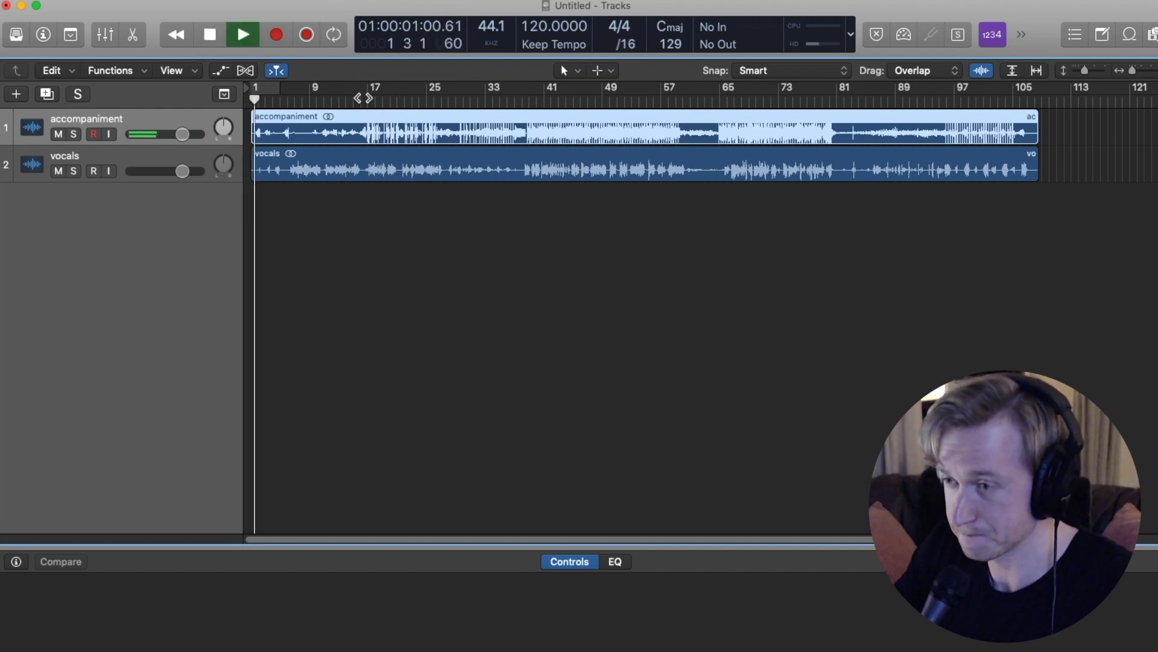
pyautogui.click(450, 101)
pyautogui.click(521, 98)
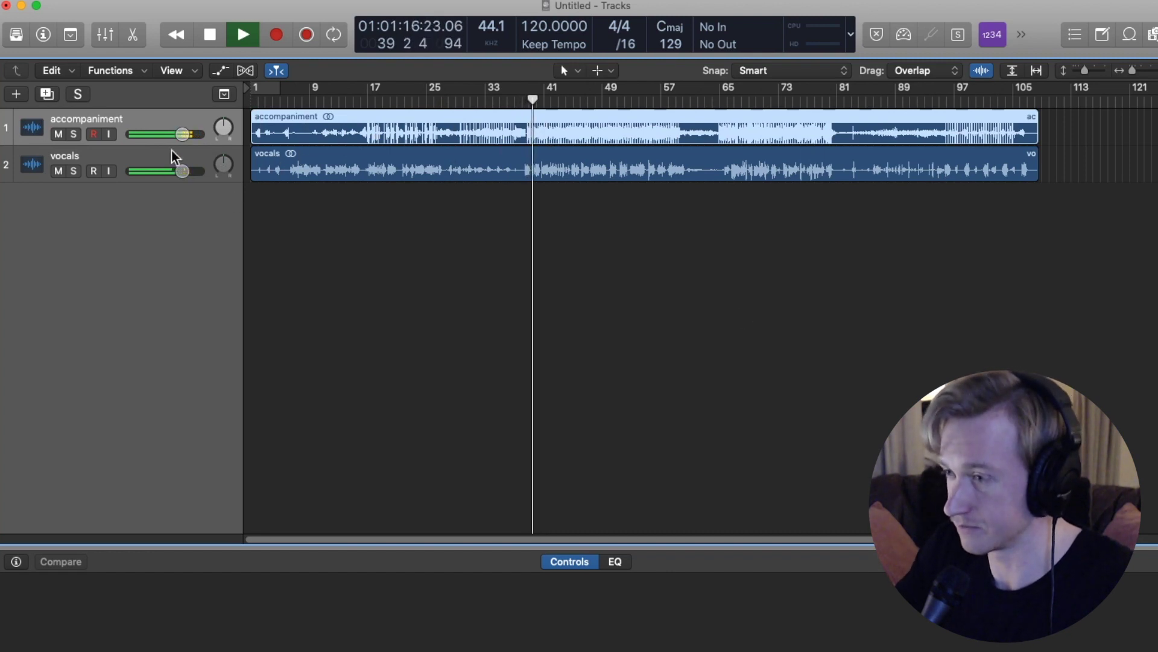
# Step: Show the Inspector for the vocals and accompaniment tracks, stop playback, and reselect vocals
pyautogui.click(142, 161)
pyautogui.press('i')
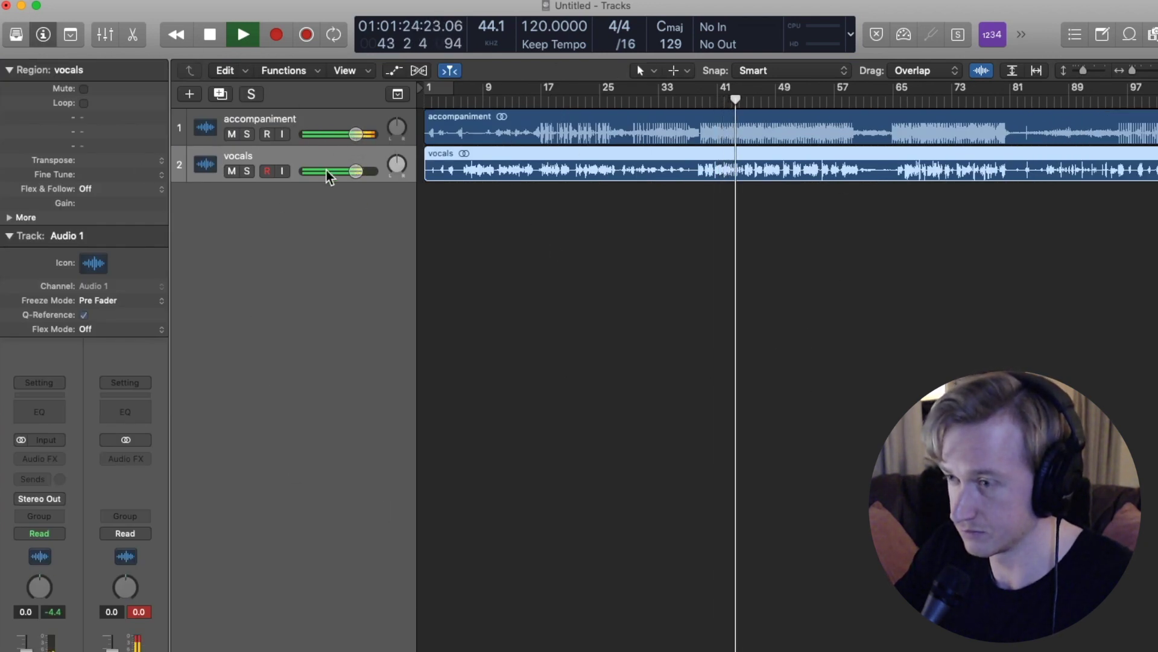
pyautogui.click(318, 124)
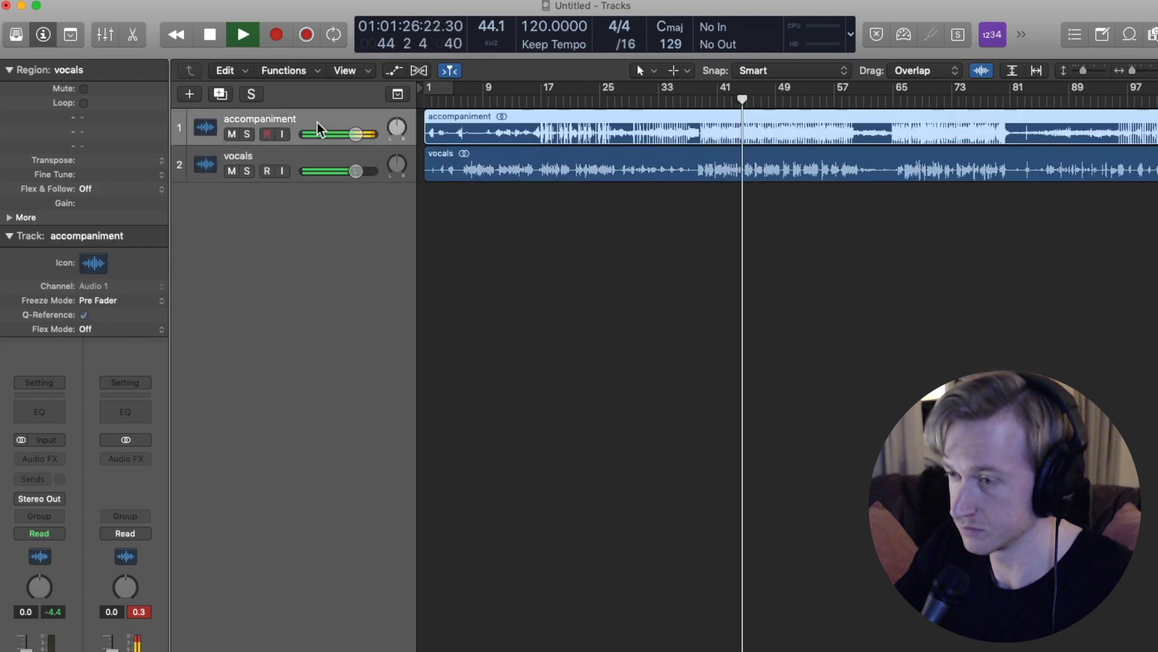
pyautogui.press('space')
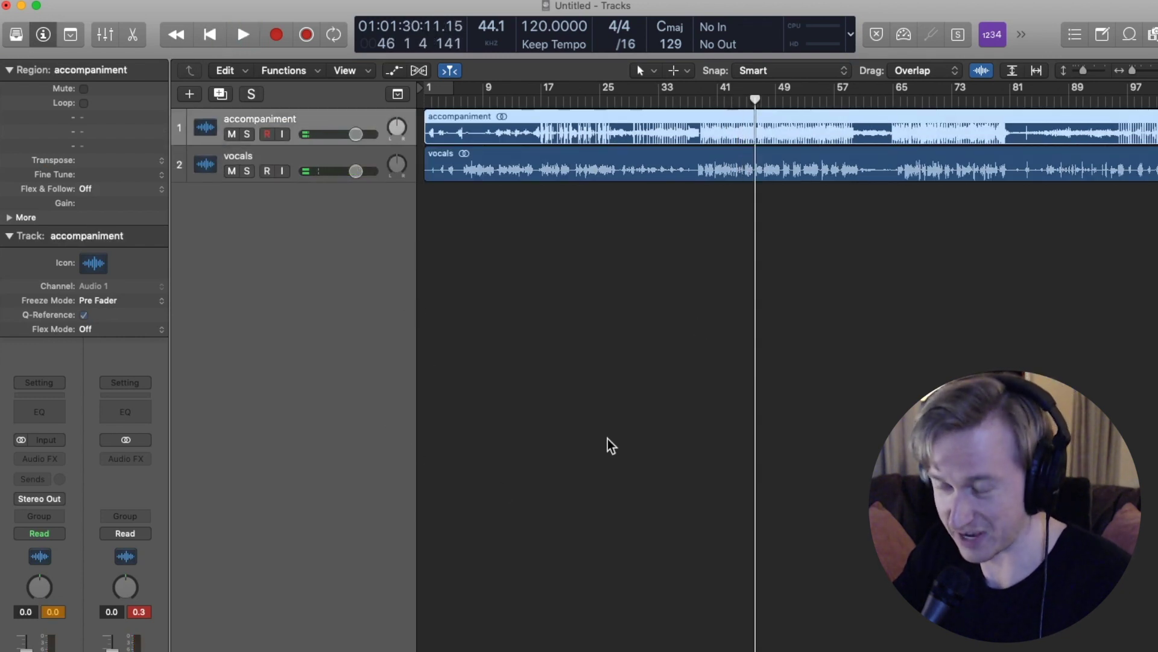
pyautogui.click(810, 406)
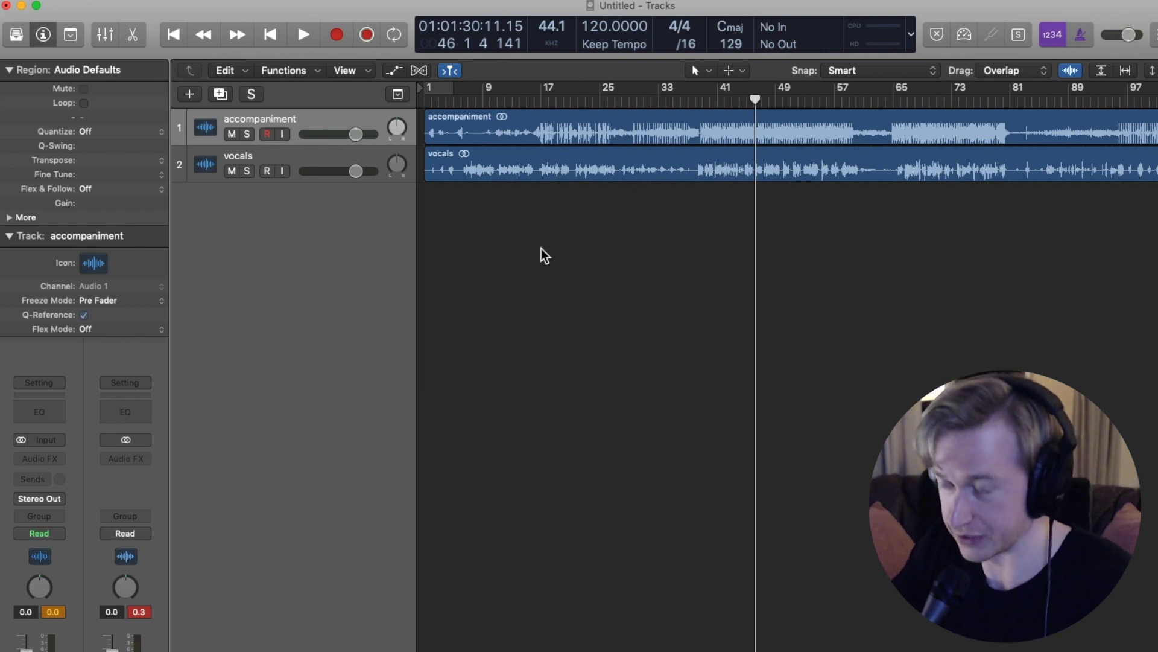
pyautogui.moveTo(430, 5); pyautogui.dragTo(459, 2)
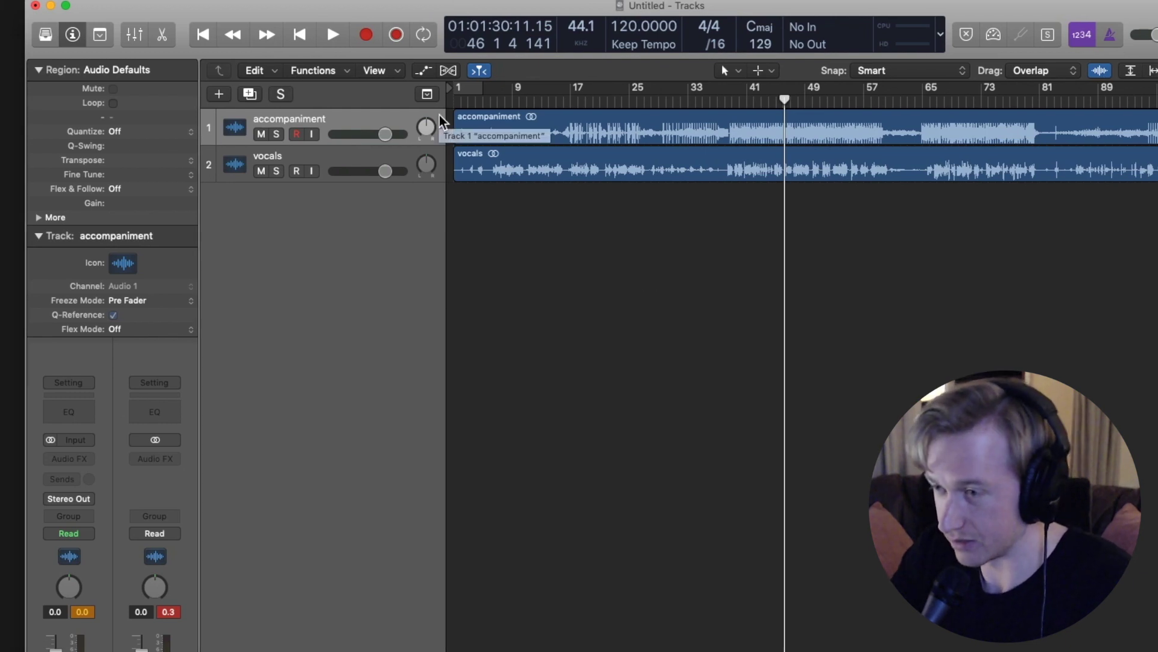
pyautogui.click(359, 166)
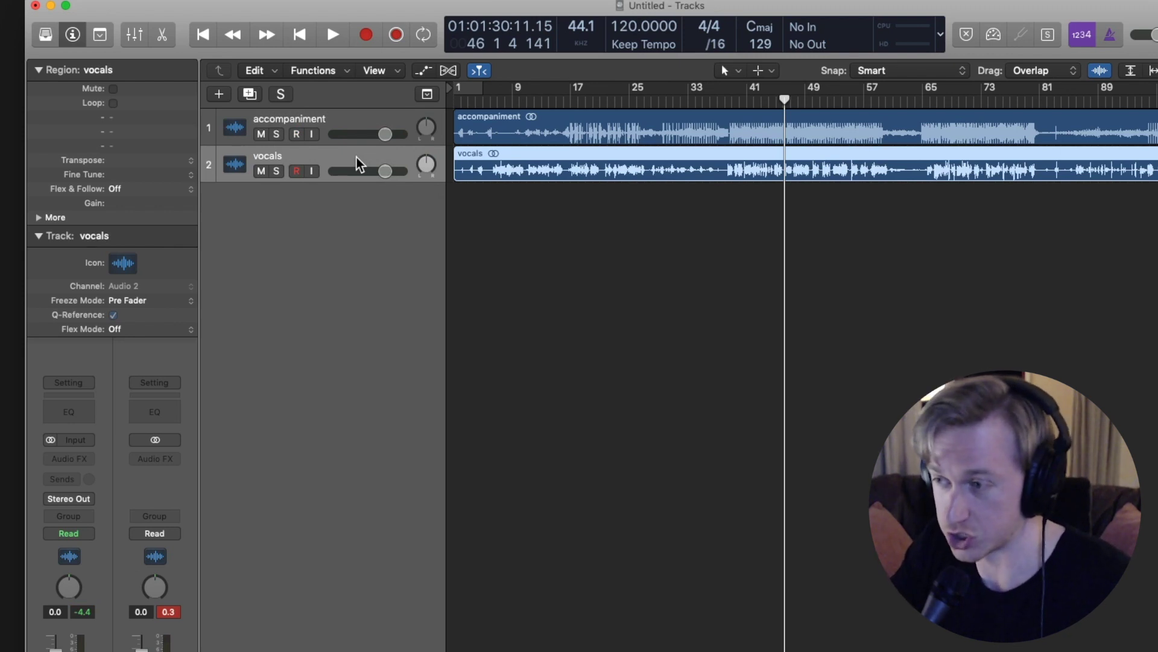
# Step: Restart playback from bar 1 and copy the vocals region onto a new Audio 3 track
pyautogui.click(496, 97)
pyautogui.press('Return')
pyautogui.press('space')
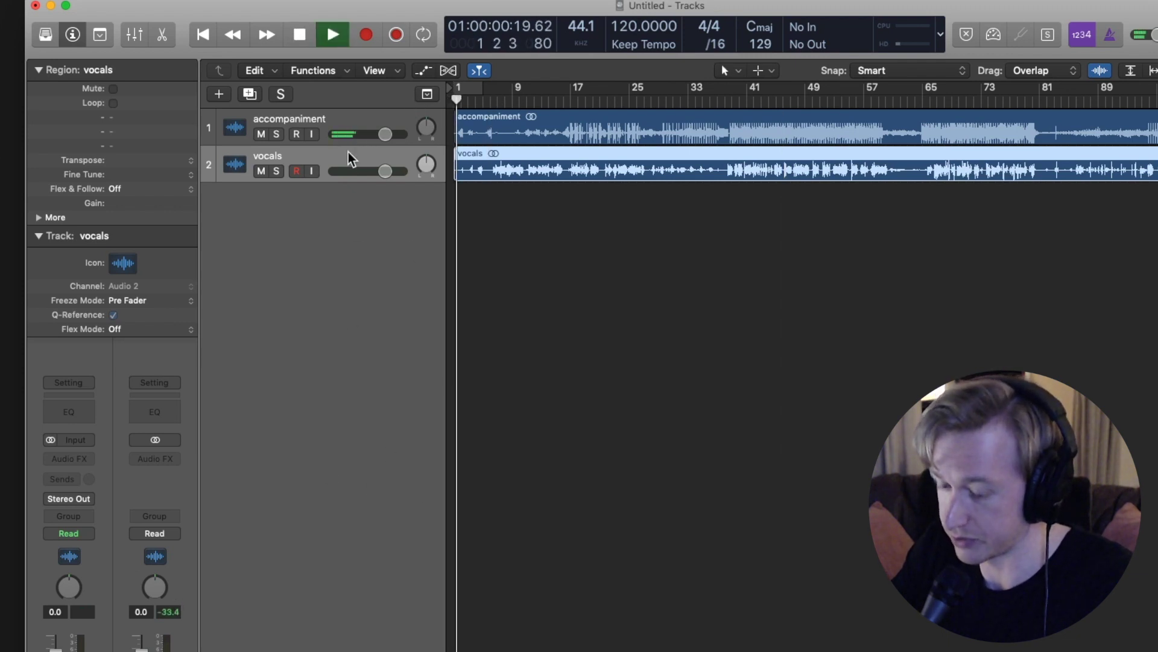
pyautogui.press('alt+super+a')
pyautogui.moveTo(566, 189); pyautogui.dragTo(564, 208)
# Step: Mute both the Audio 3 track and the original vocals track
pyautogui.click(261, 207)
pyautogui.click(595, 396)
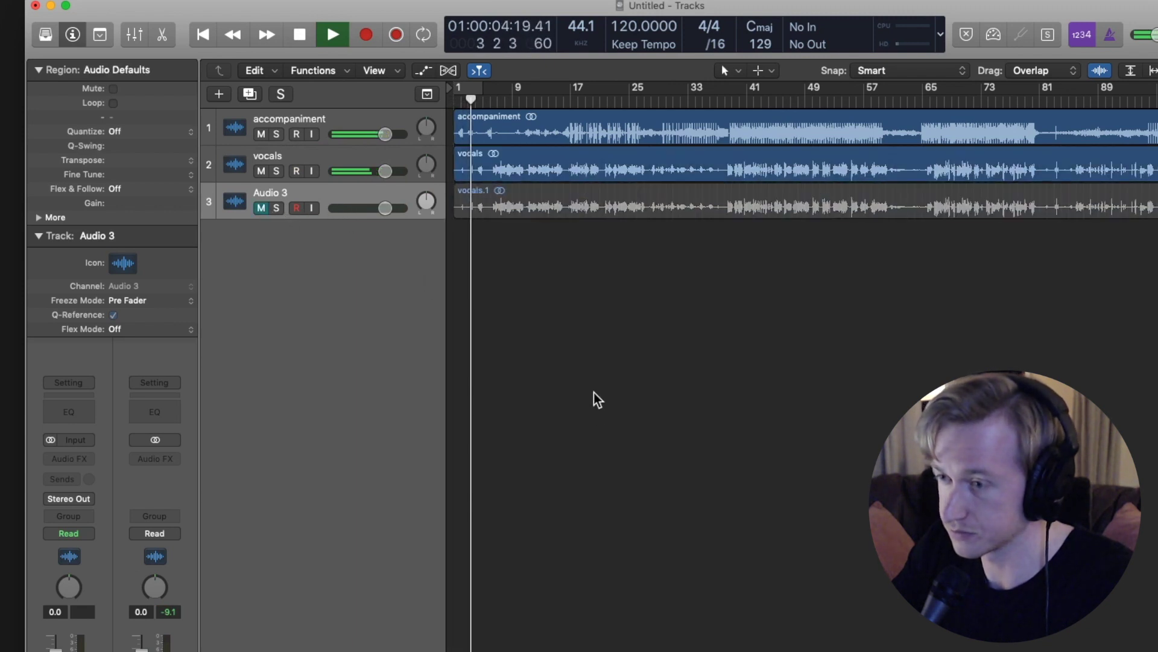
pyautogui.click(296, 194)
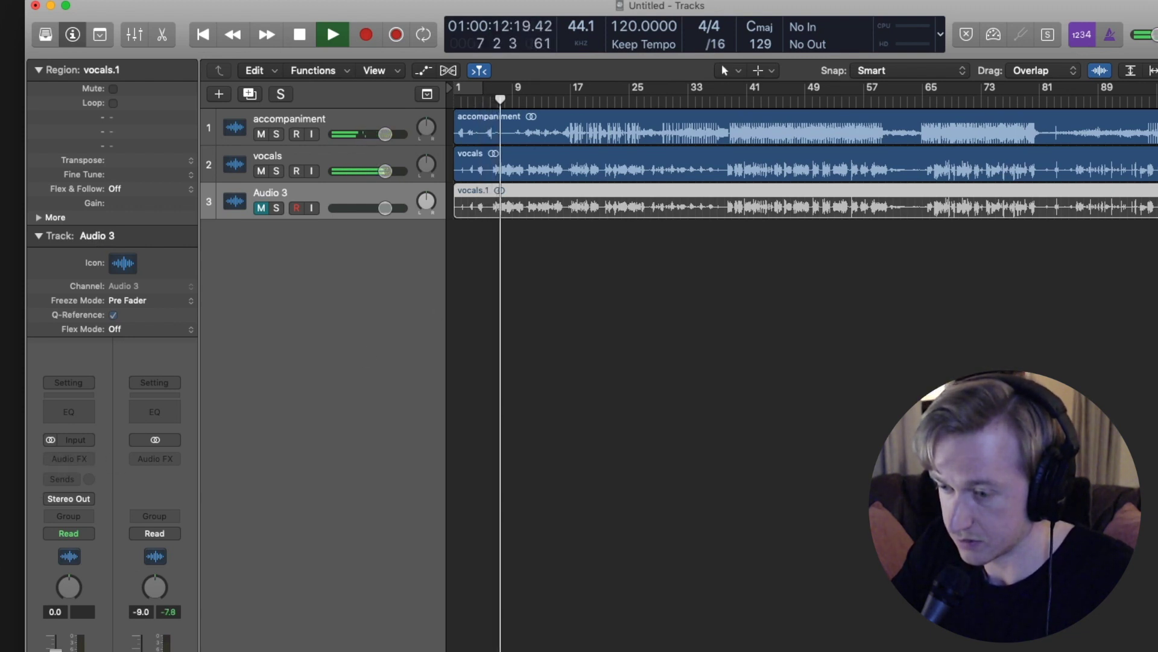
pyautogui.click(261, 171)
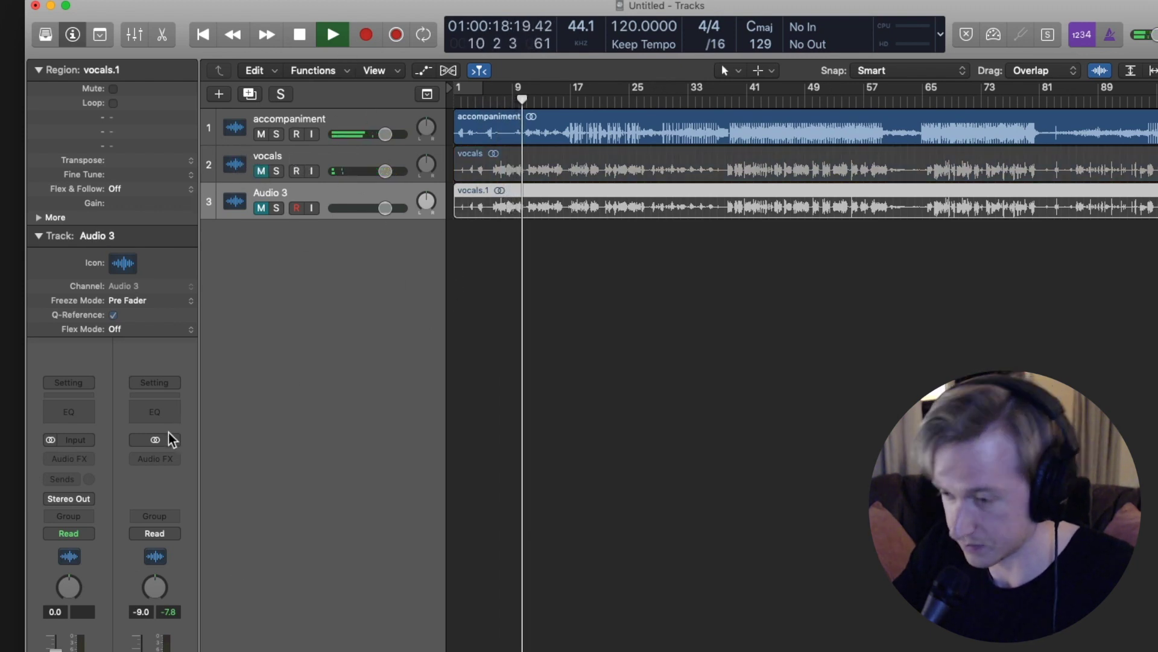
pyautogui.click(54, 459)
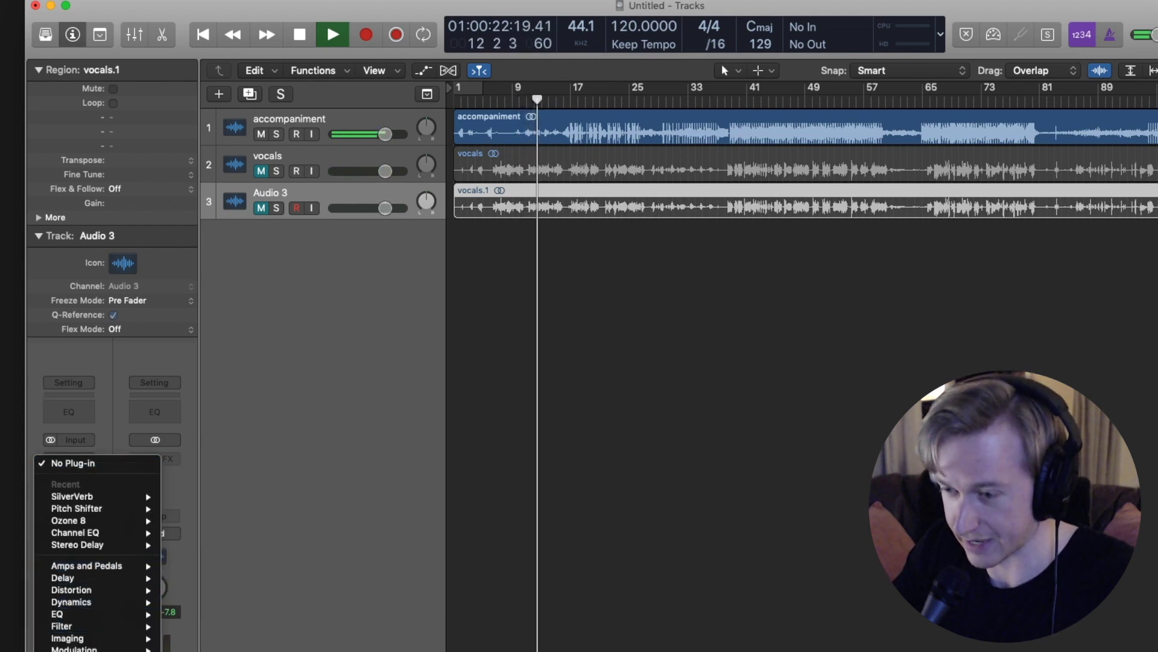
# Step: Insert SilverVerb on Audio 3 with 0 ms predelay and size 106
pyautogui.click(71, 496)
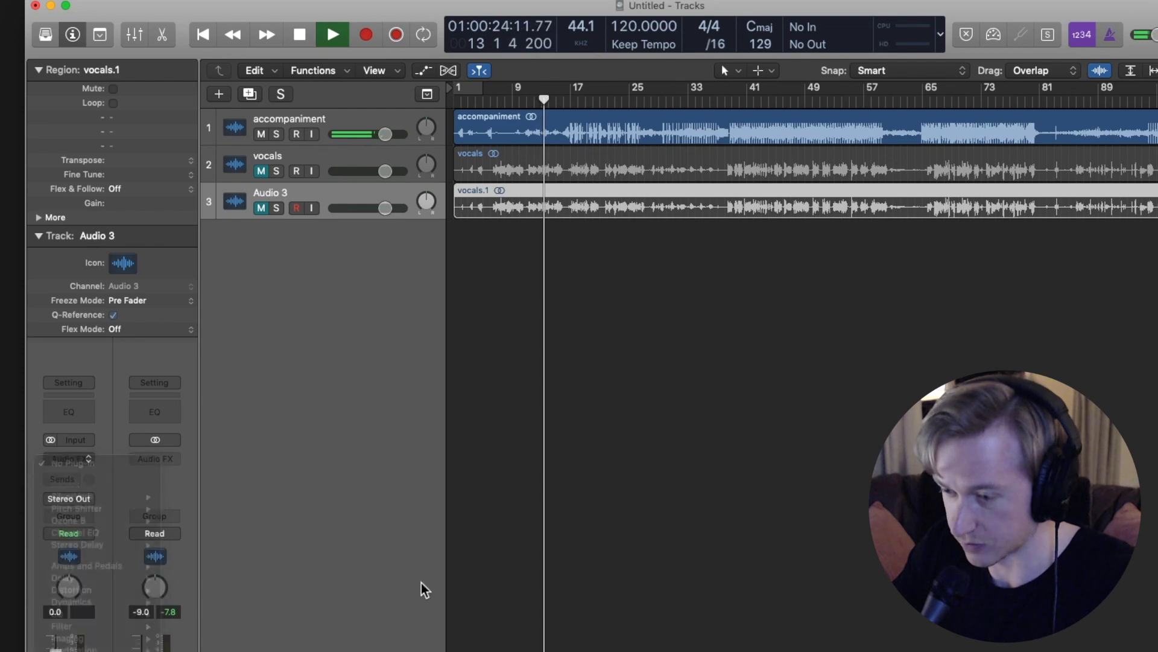
pyautogui.moveTo(491, 45); pyautogui.dragTo(742, 258)
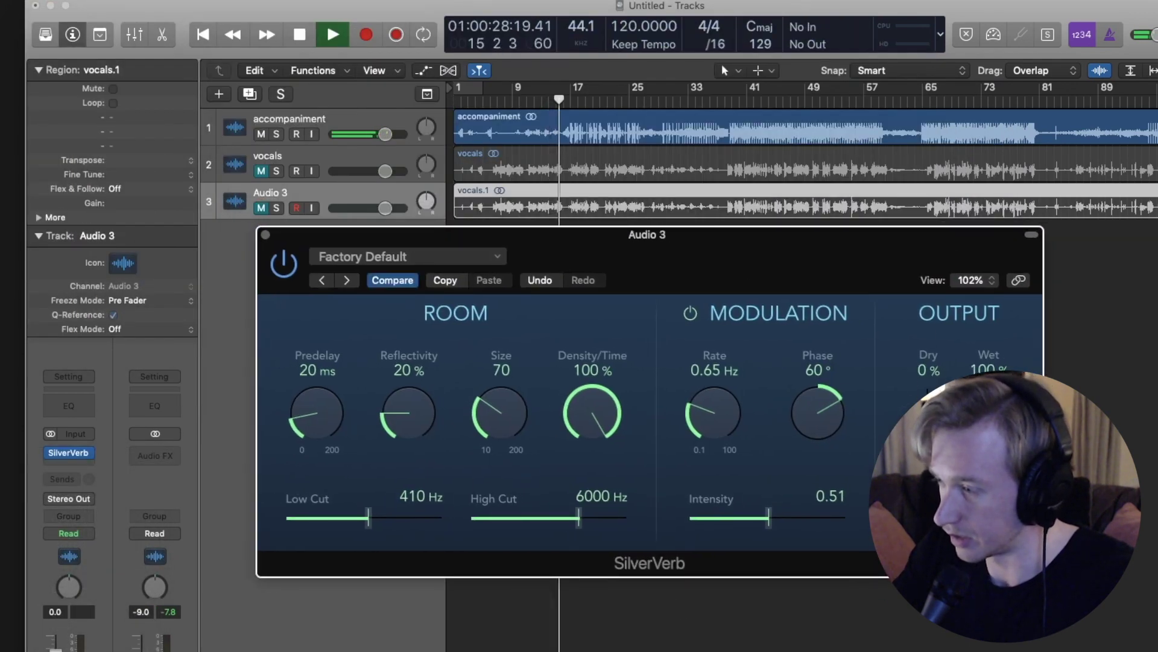
pyautogui.moveTo(617, 241); pyautogui.dragTo(800, 276)
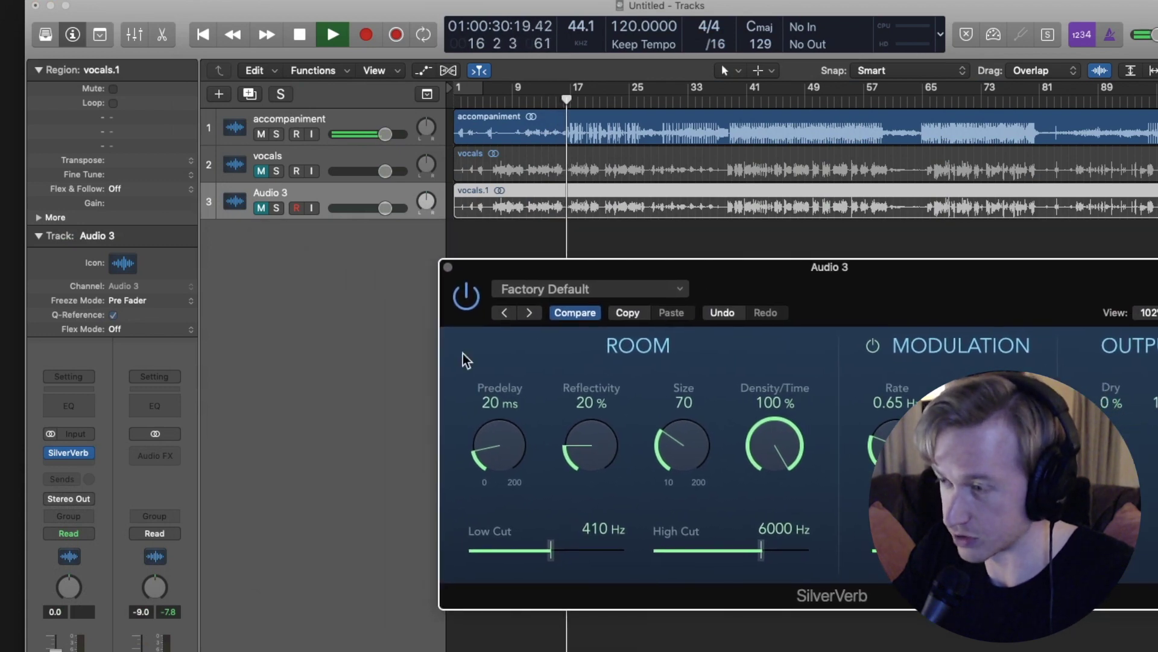
pyautogui.moveTo(499, 440); pyautogui.dragTo(633, 600)
pyautogui.moveTo(590, 446); pyautogui.dragTo(564, 393)
pyautogui.moveTo(667, 445); pyautogui.dragTo(670, 398)
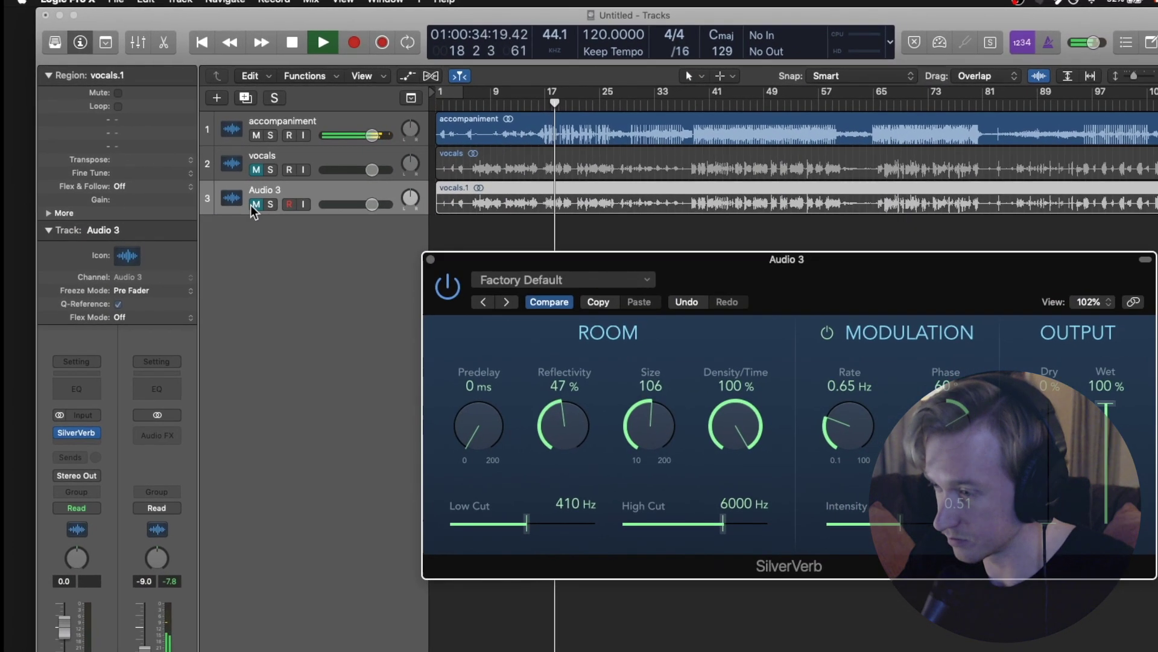
# Step: Unmute Audio 3, set reflectivity 41% and dry 77%, and lower the original vocals volume
pyautogui.click(266, 210)
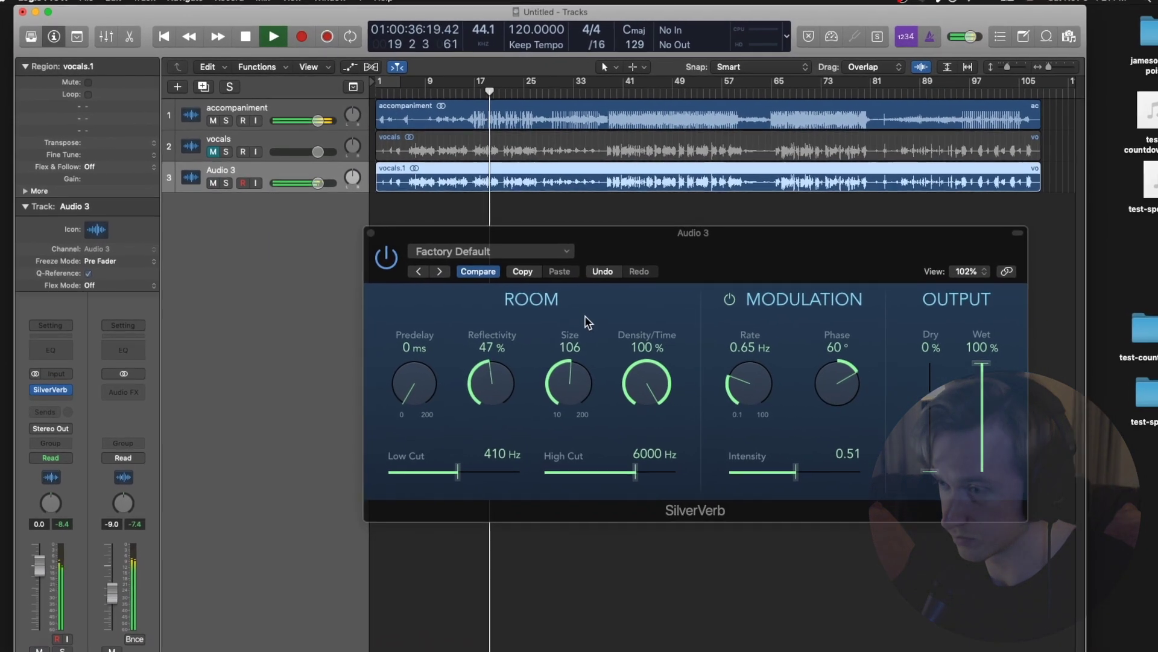
pyautogui.moveTo(524, 402); pyautogui.dragTo(525, 422)
pyautogui.moveTo(896, 456); pyautogui.dragTo(896, 377)
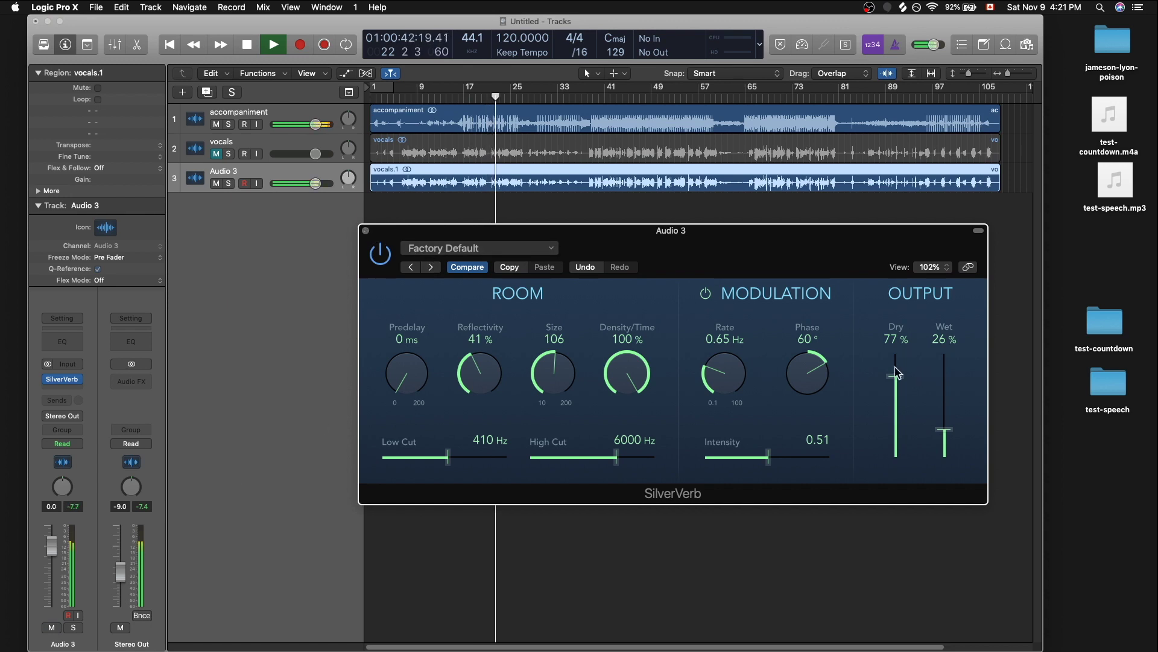
pyautogui.moveTo(315, 154); pyautogui.dragTo(297, 154)
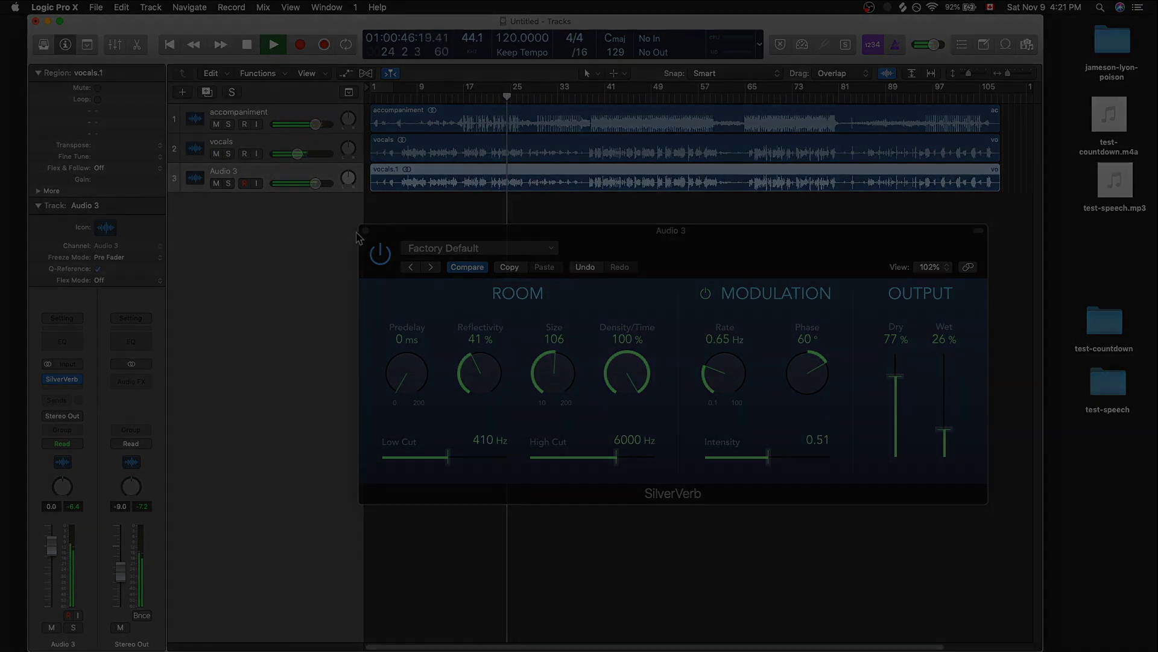